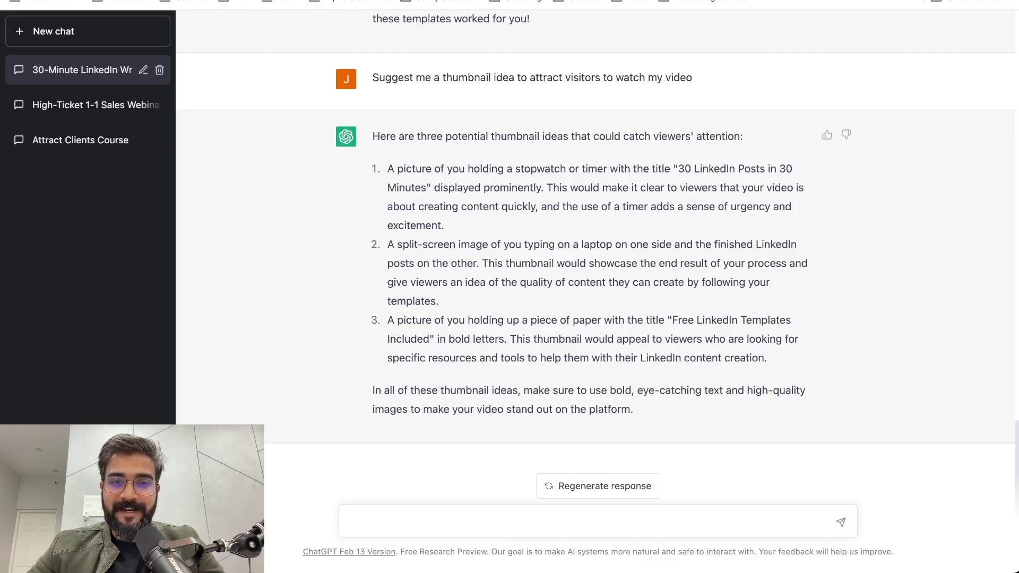
Highlight the suggested thumbnail ideas in the chat response to review them one after another.
drag(388, 169, 444, 227)
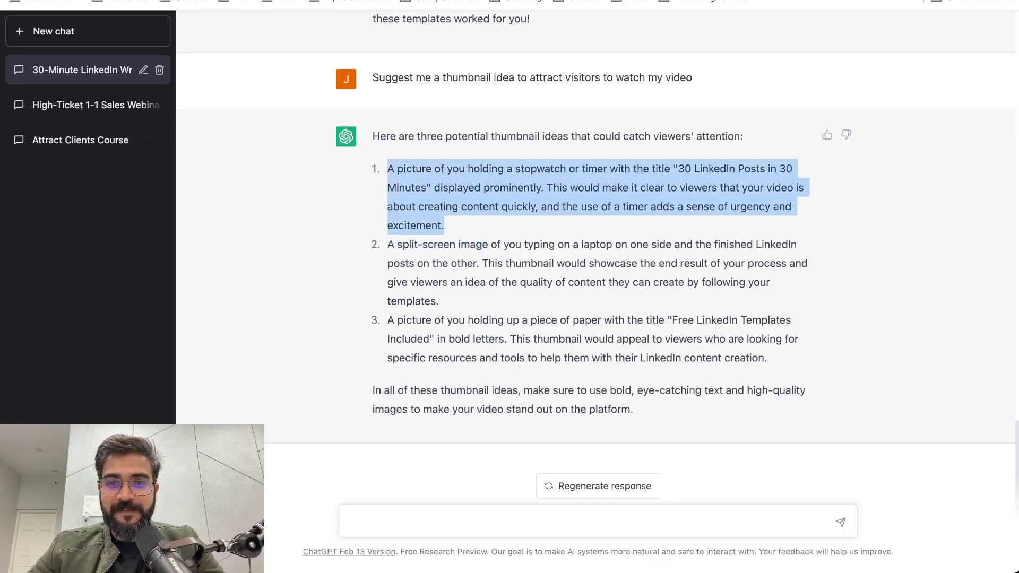
click(446, 227)
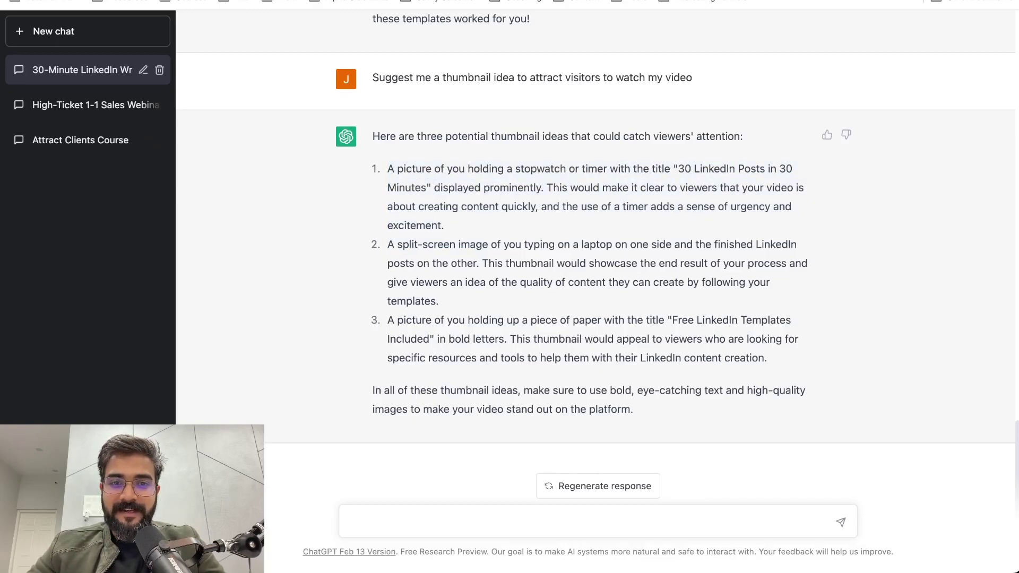
drag(388, 244, 759, 358)
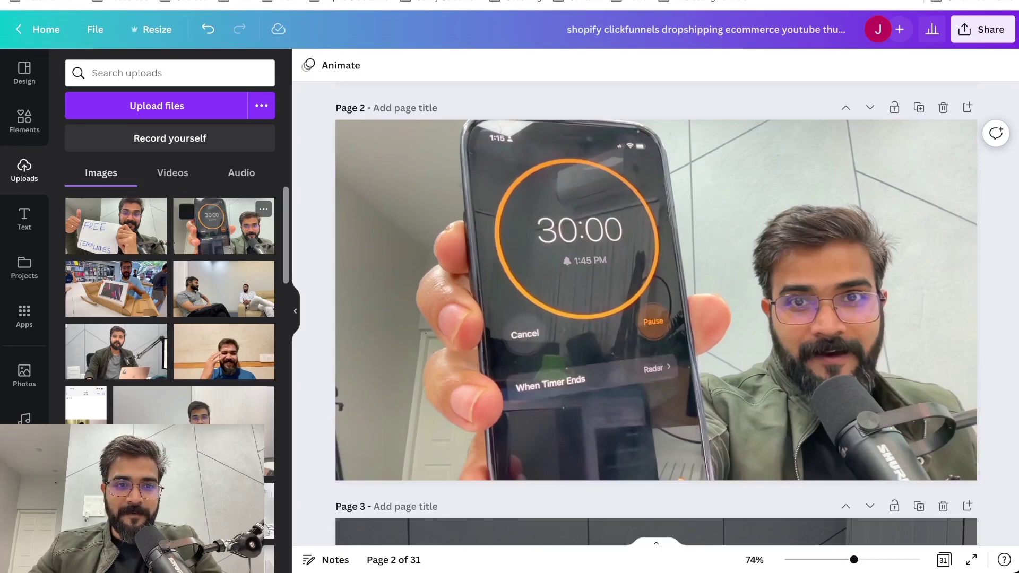
In Canva, add the uploaded phone-timer photo to page 2 and remove the background of the new copy.
click(223, 226)
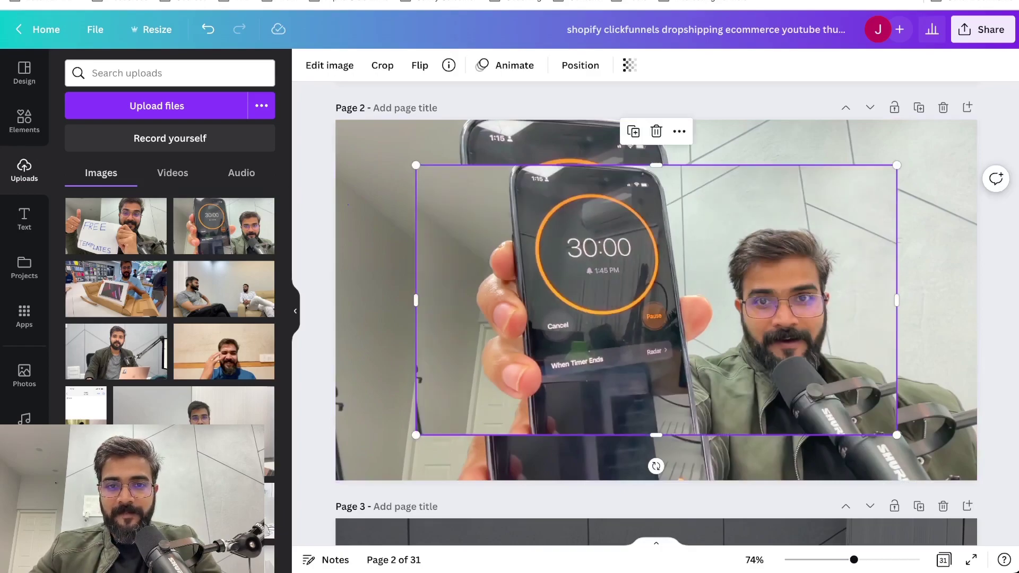
click(329, 65)
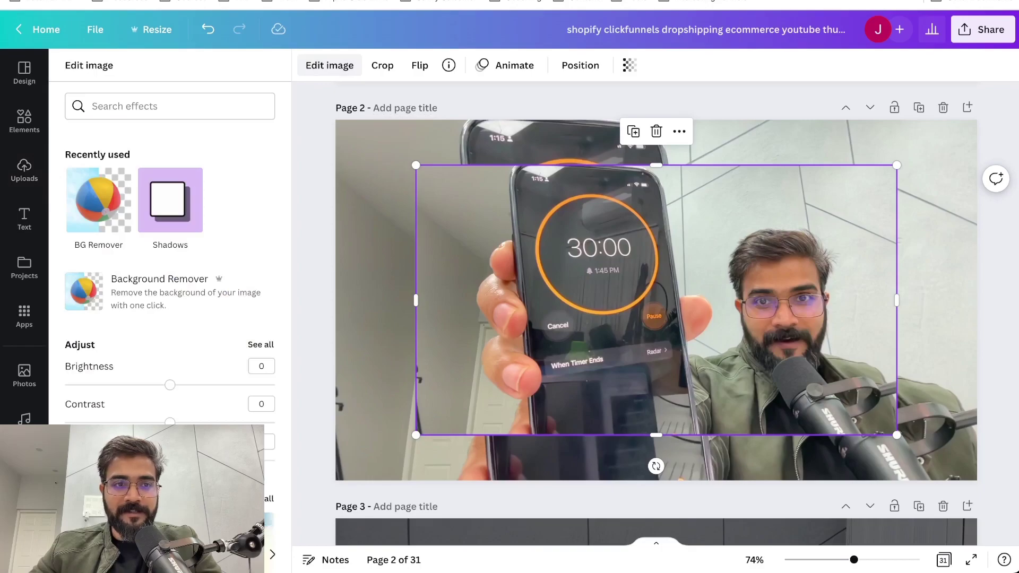
click(98, 200)
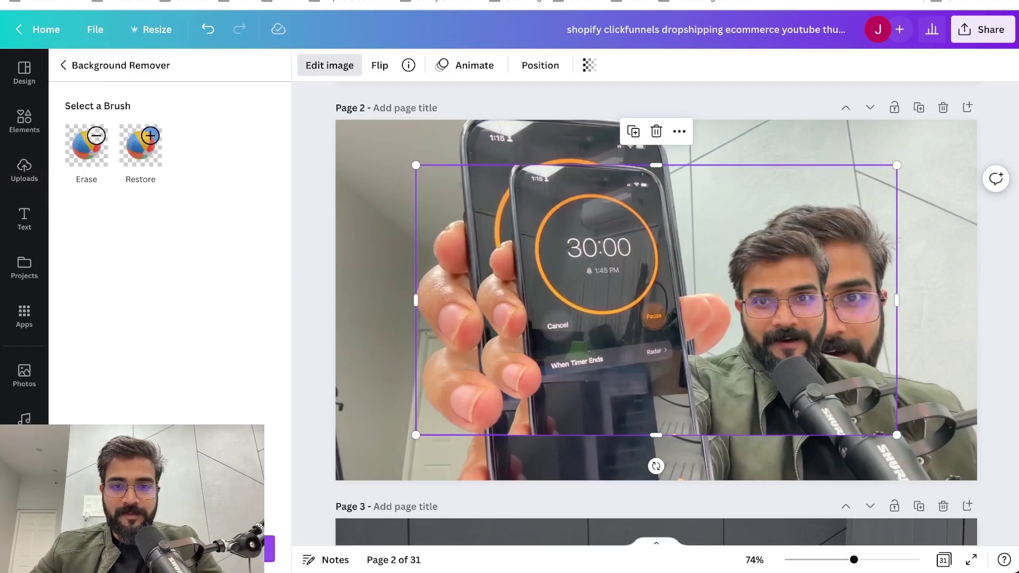
Try cropping the empty strip off the left side of the phone-timer cutout.
drag(415, 301, 467, 300)
click(24, 170)
click(391, 223)
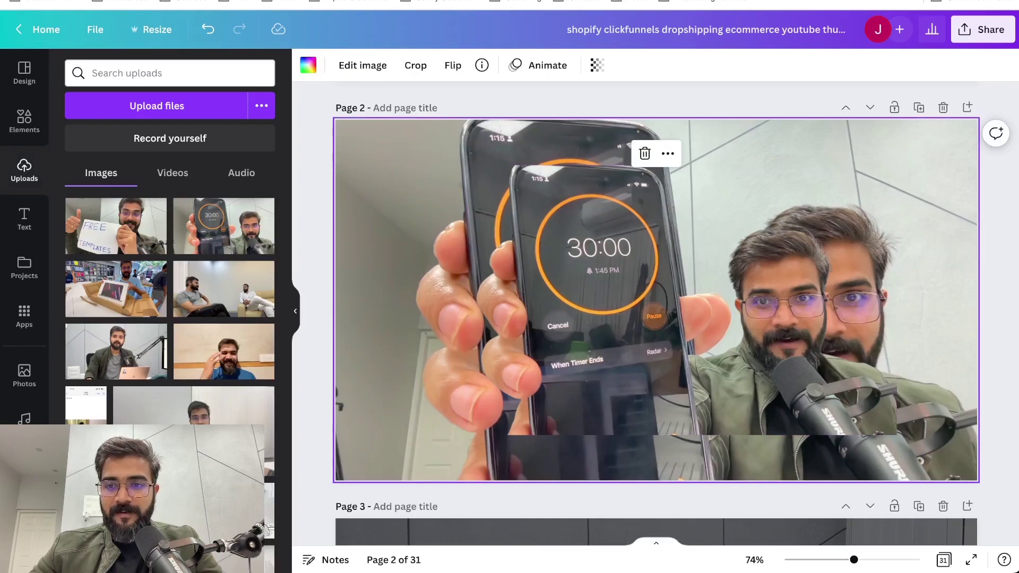
click(669, 301)
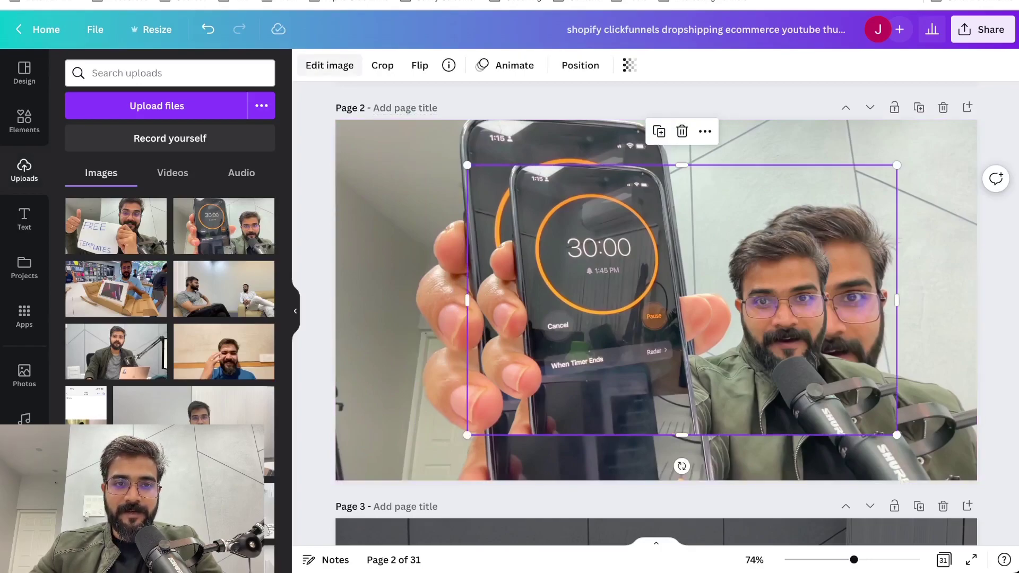
Try a Glow shadow on the phone-timer cutout with blur 0, transparency 100 and size 8.
click(329, 65)
click(171, 201)
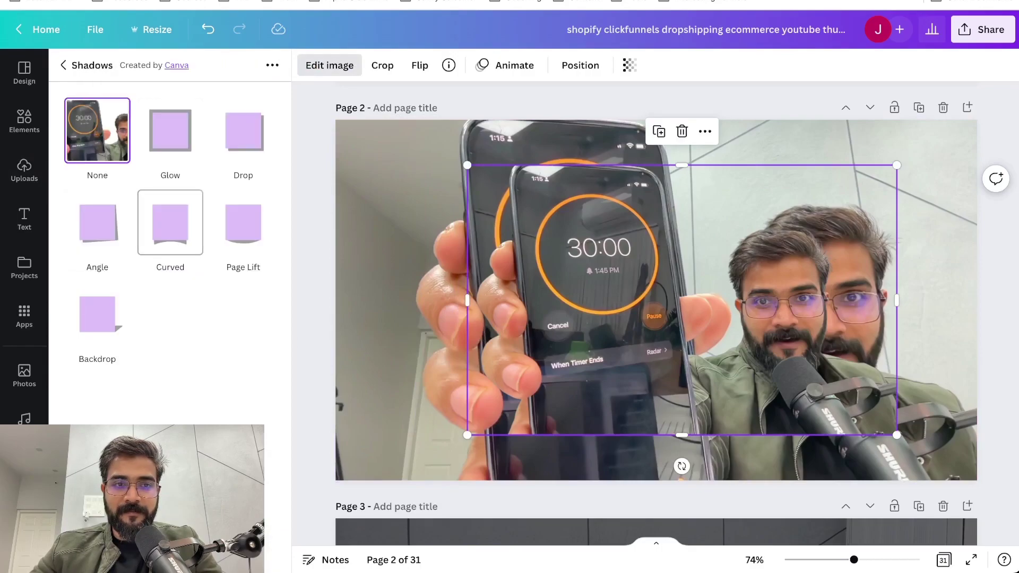
click(170, 130)
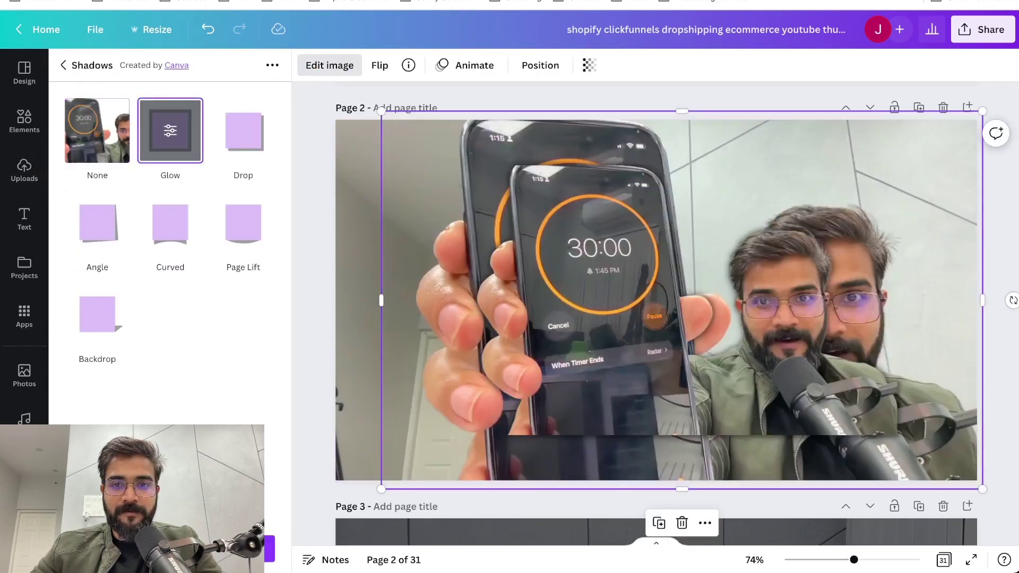
click(170, 131)
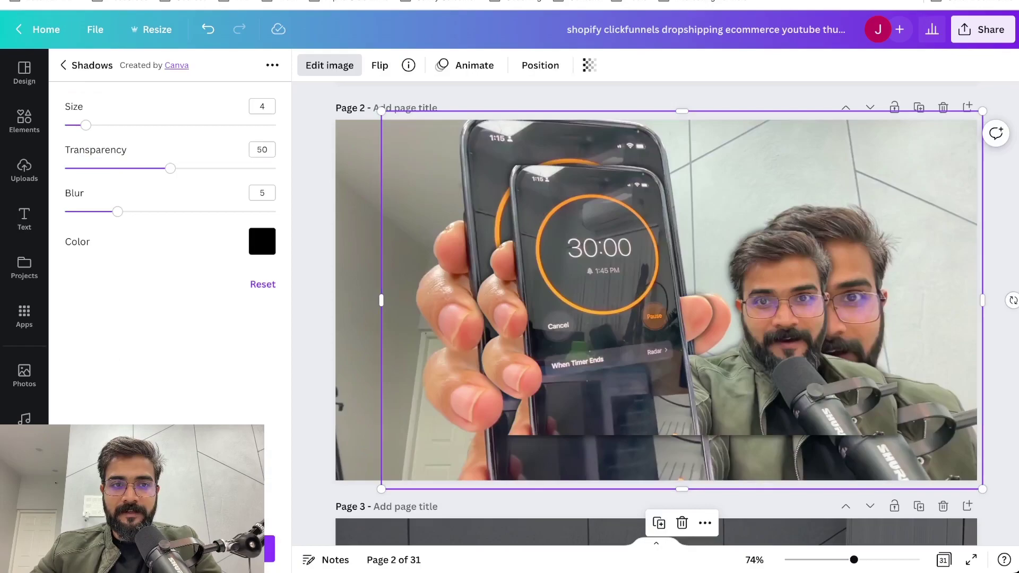
drag(118, 211, 65, 211)
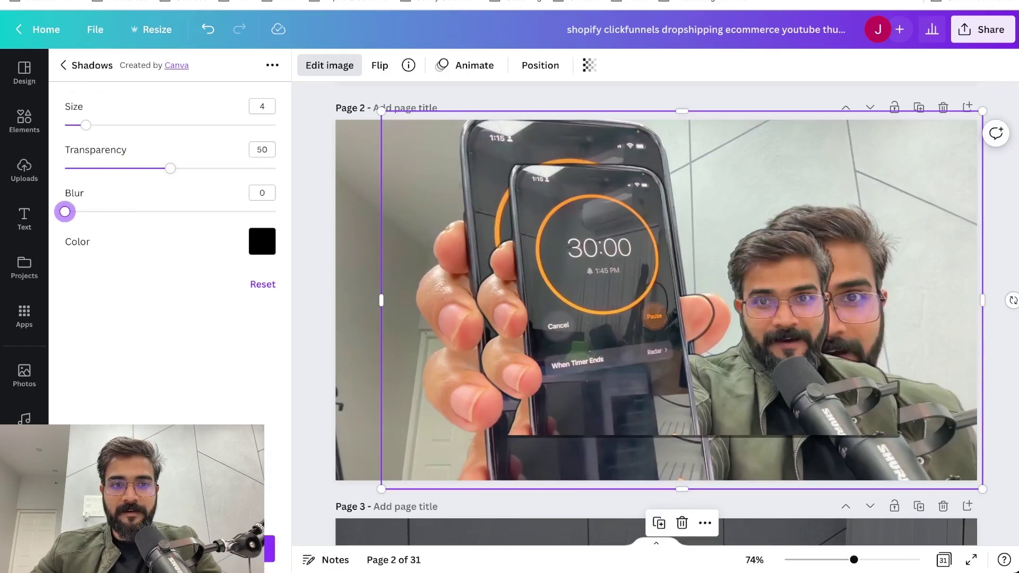
drag(170, 168, 276, 168)
drag(85, 125, 108, 125)
Try red, green and orange for the cutout's glow and apply the orange outline.
click(262, 242)
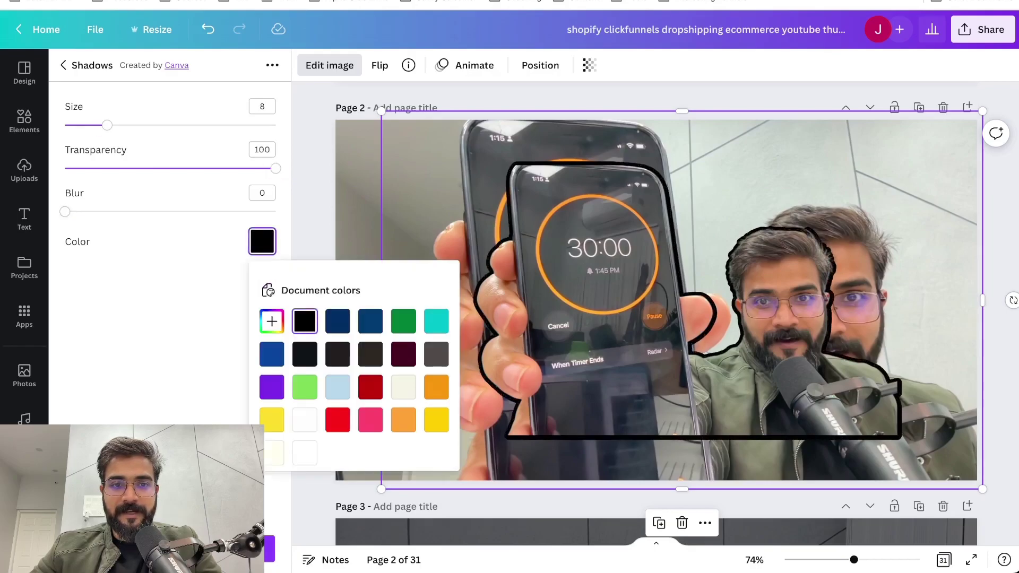
click(338, 421)
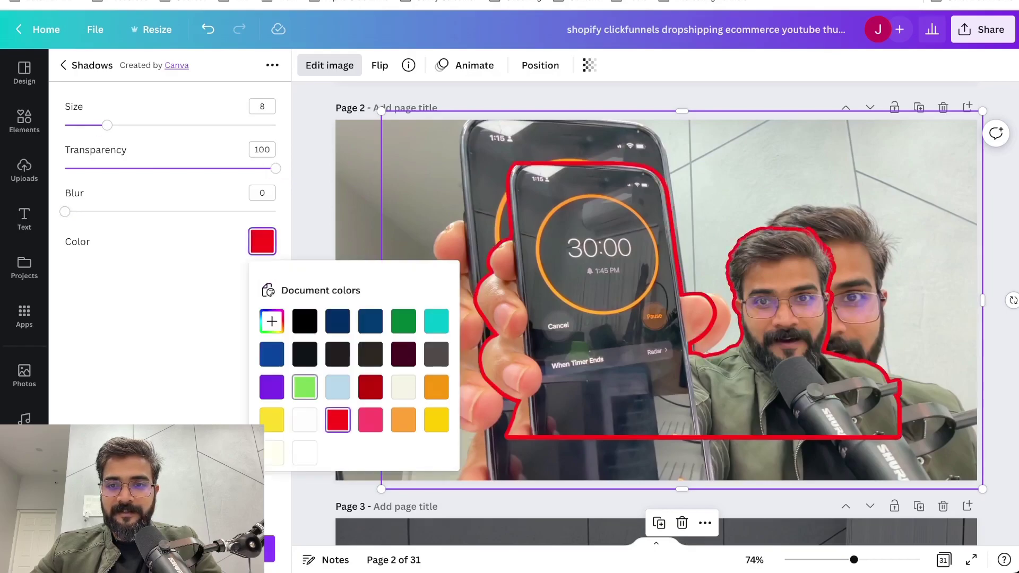
click(305, 387)
click(436, 387)
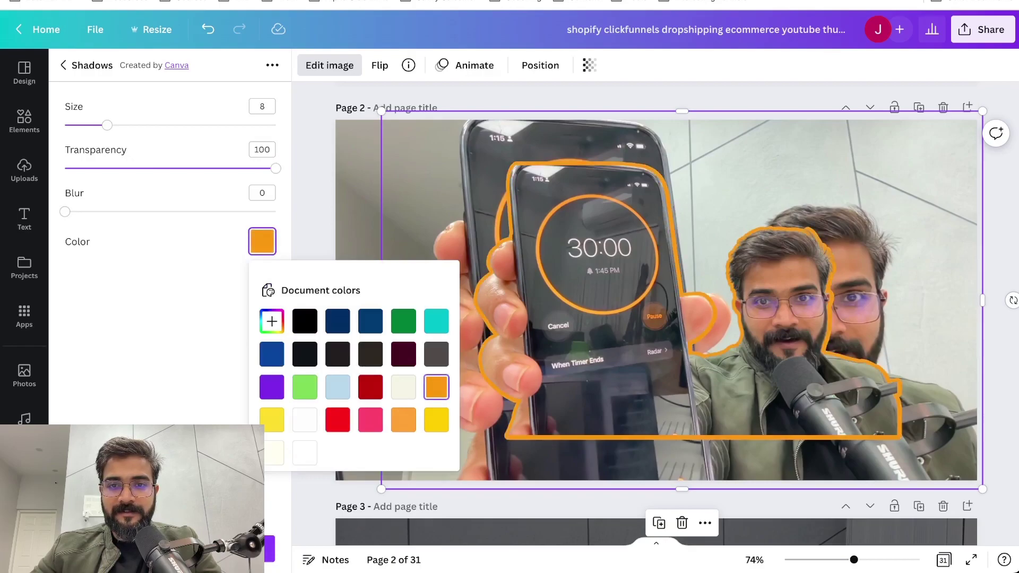
key(Escape)
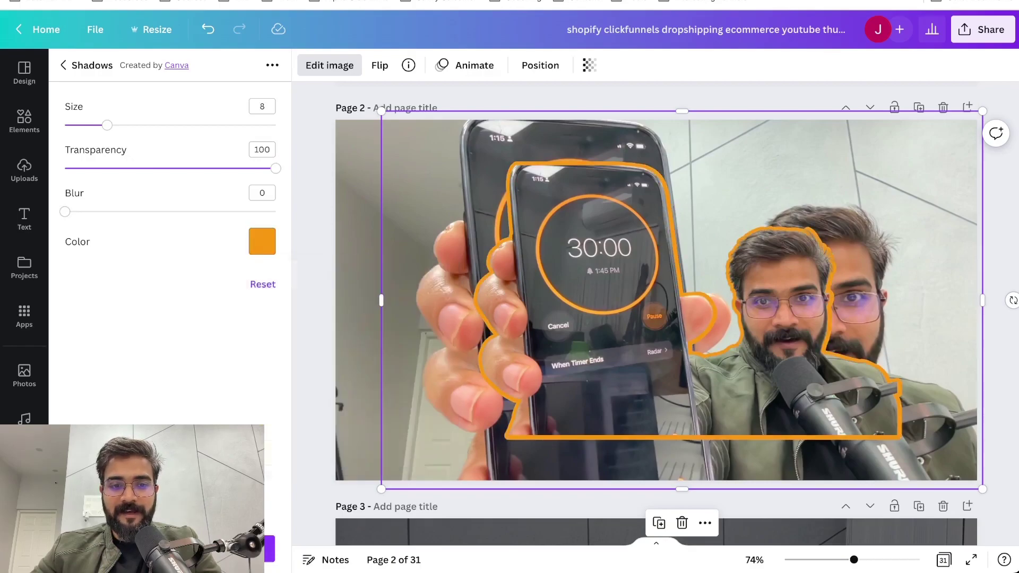
click(169, 549)
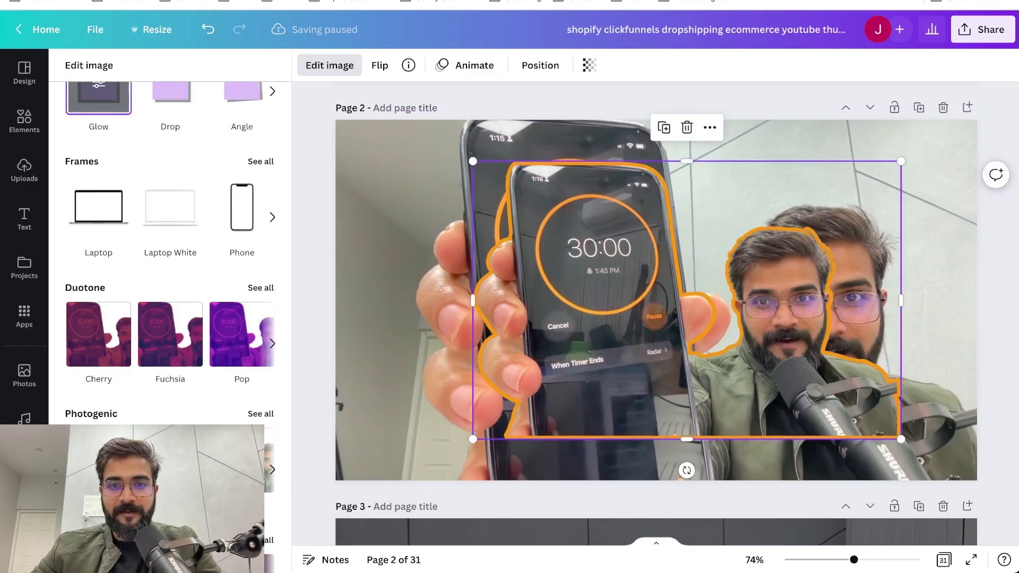
Try moving the outlined cutout to the page's lower-right corner and enlarging it, then undo the edits back to its background removal.
key(Escape)
click(708, 217)
drag(765, 319, 840, 359)
drag(763, 340, 763, 341)
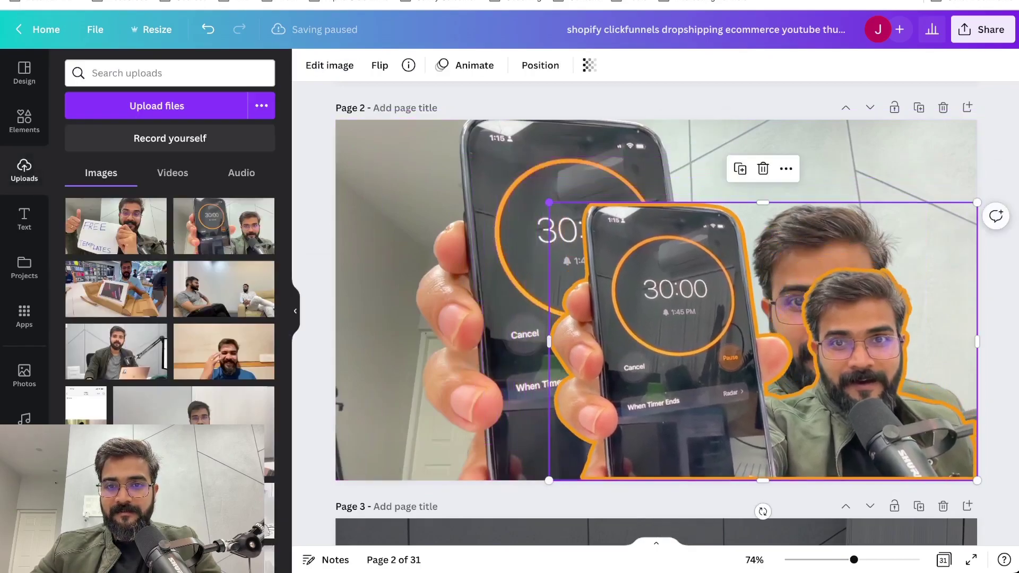
drag(549, 202, 416, 113)
key(ctrl+z)
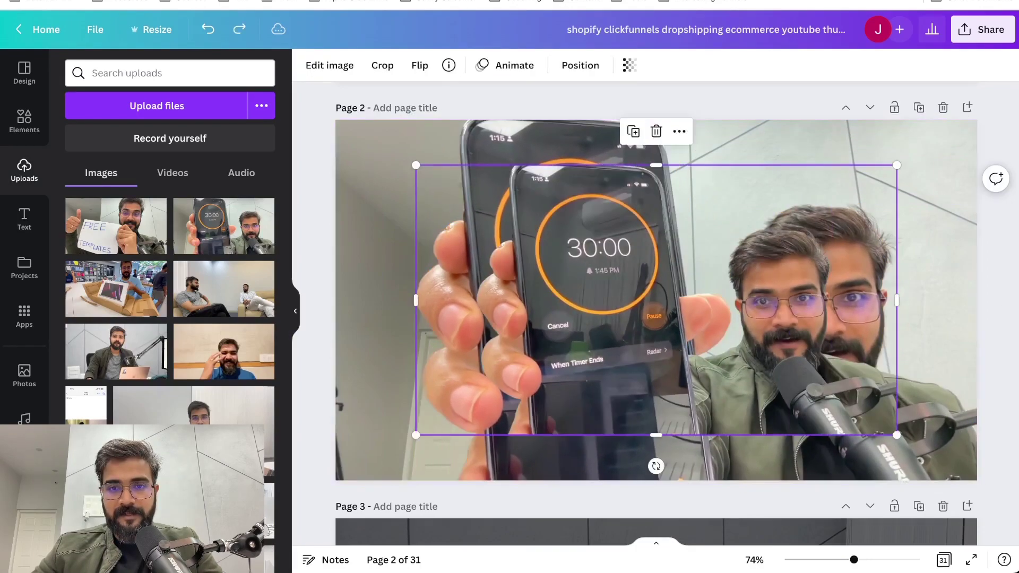
Set the page 2 background photo's transparency to 37.
click(700, 150)
click(597, 64)
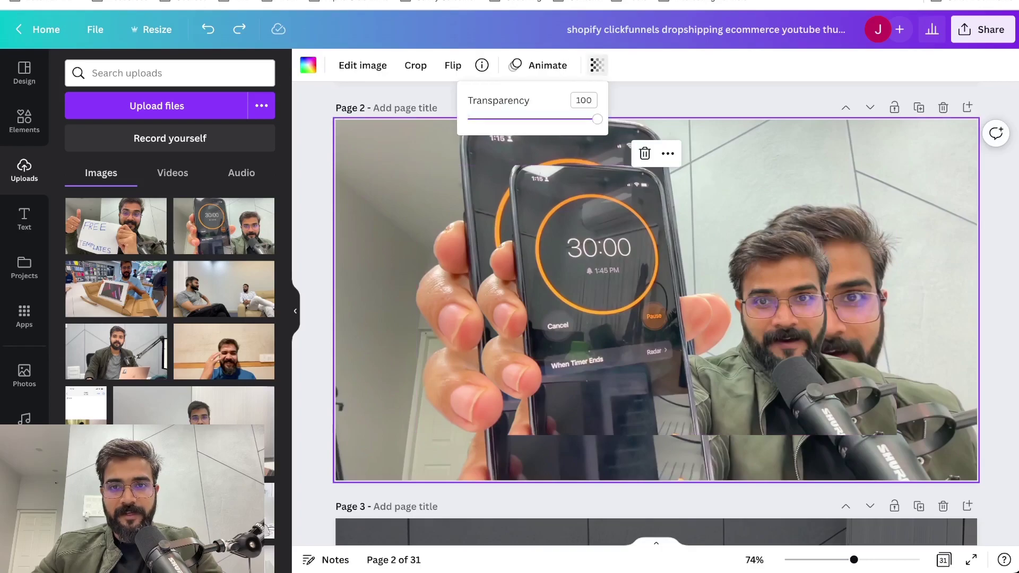
drag(597, 119, 516, 119)
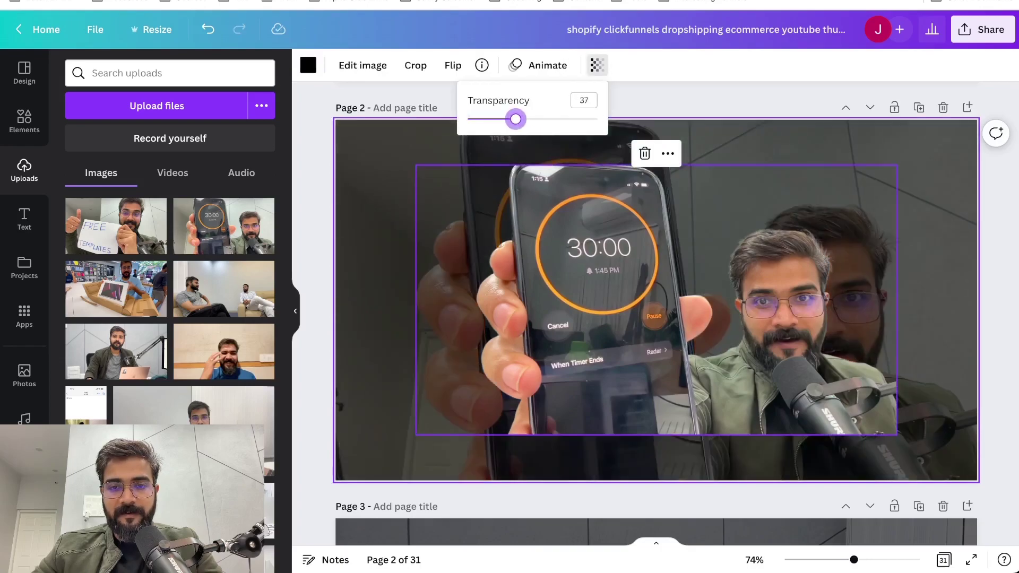
Crop the cutout's empty left side, then enlarge and align it over the matching figure in the faded background photo.
drag(611, 266, 563, 220)
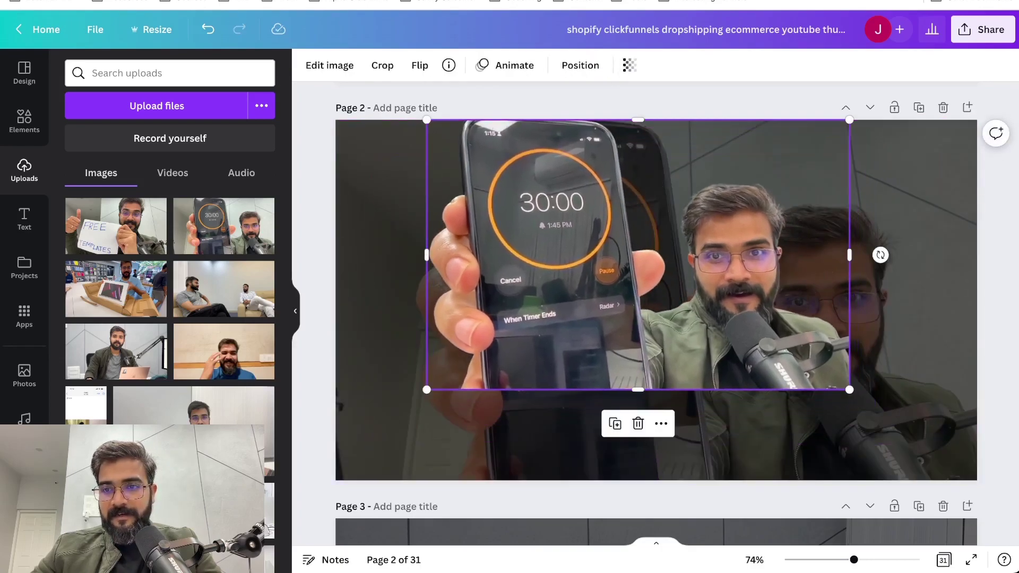
drag(850, 389, 977, 471)
drag(700, 297, 686, 302)
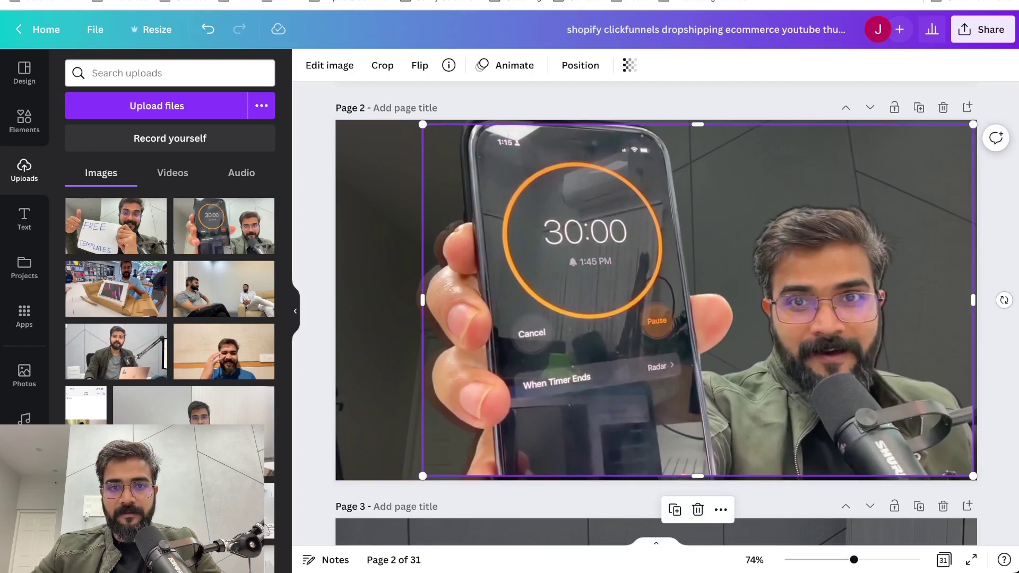
drag(422, 123, 415, 120)
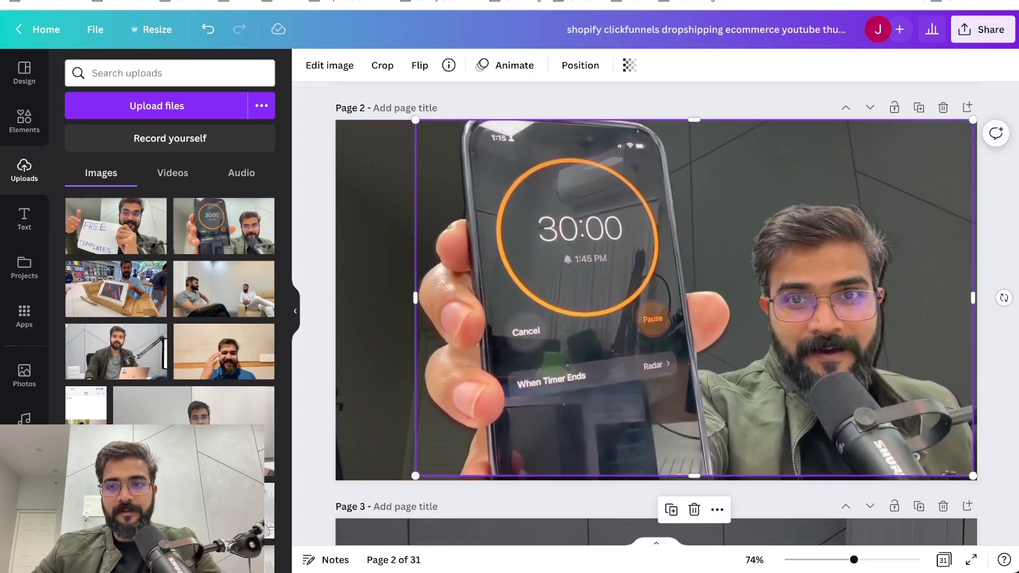
drag(694, 298, 699, 297)
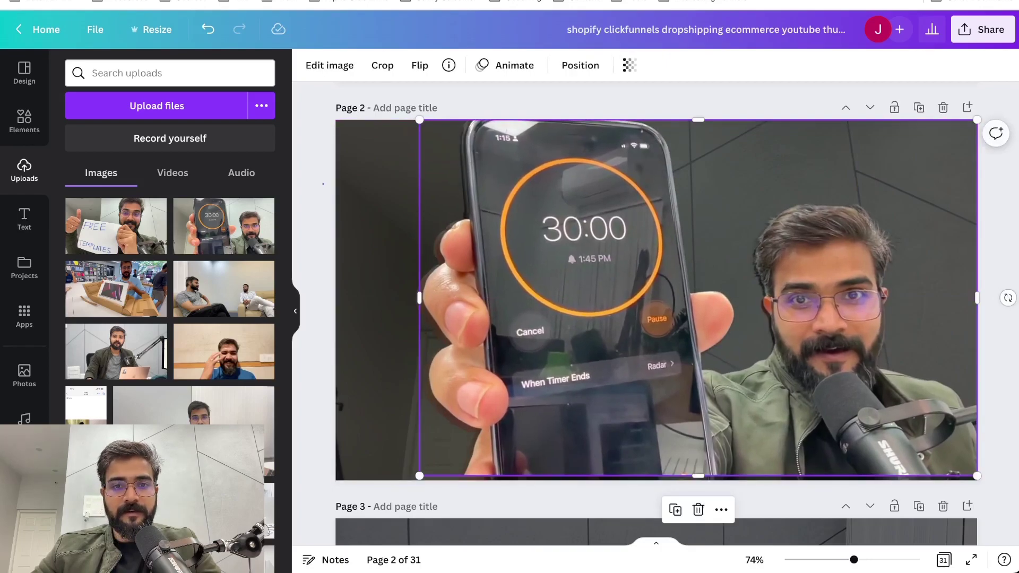
click(997, 255)
click(698, 297)
drag(419, 120, 413, 116)
Add a Glow shadow to the enlarged cutout and set its color to orange.
click(329, 64)
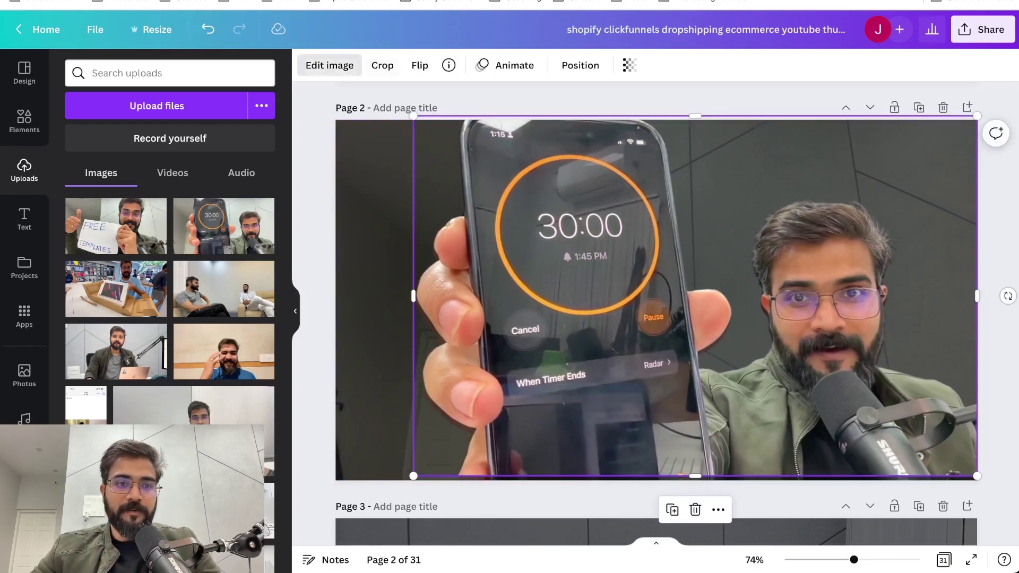
click(98, 200)
click(170, 131)
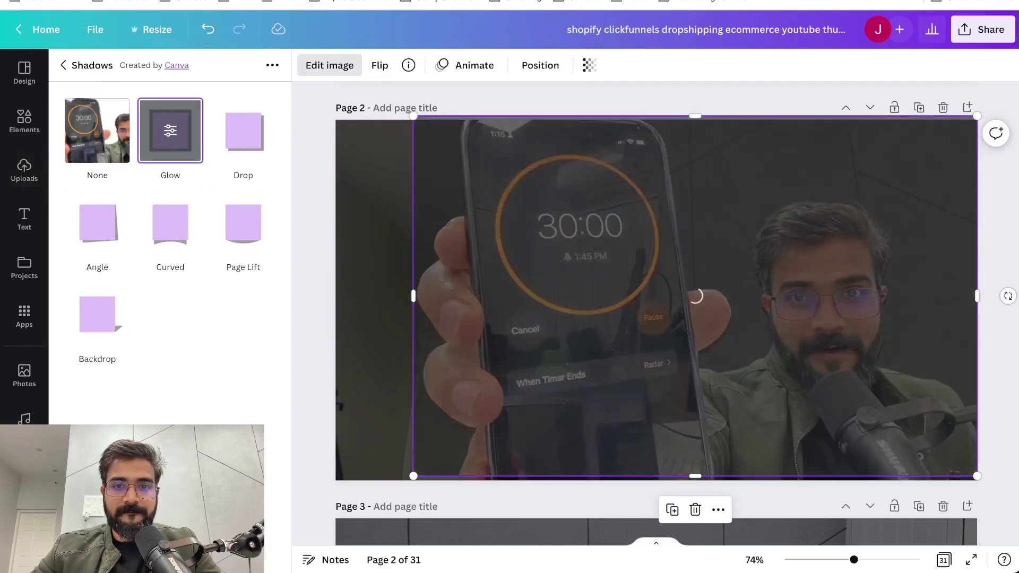
click(169, 130)
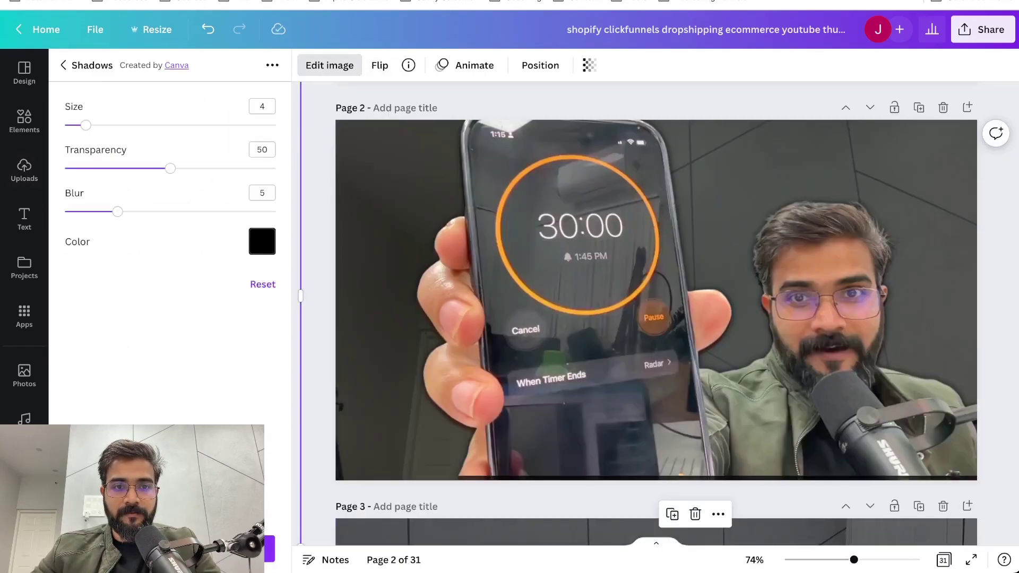
click(262, 241)
click(436, 387)
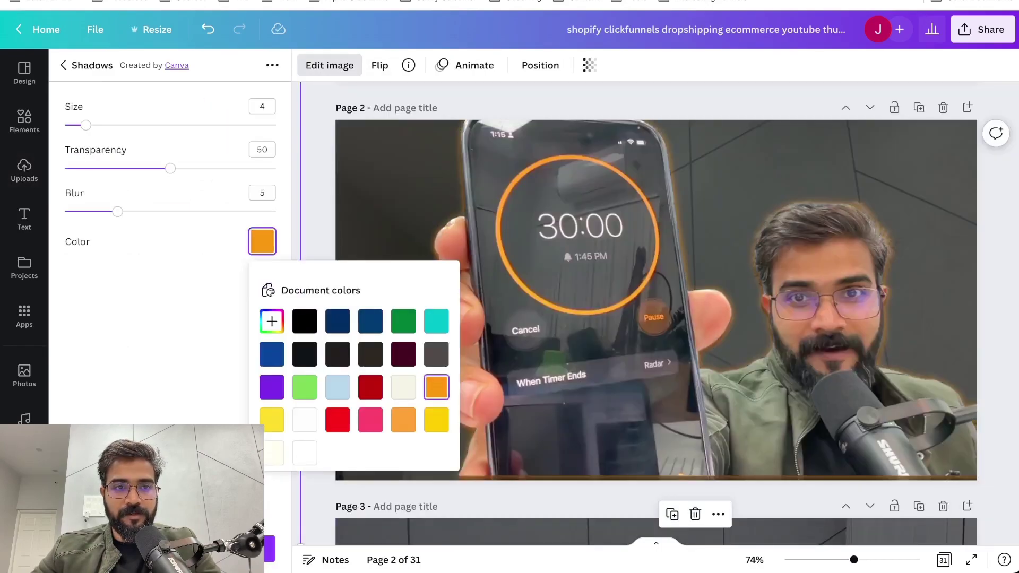
Set the orange glow's blur to 0, transparency to 100 and size to 9, then apply it and deselect the cutout.
drag(117, 212, 65, 212)
drag(170, 168, 275, 168)
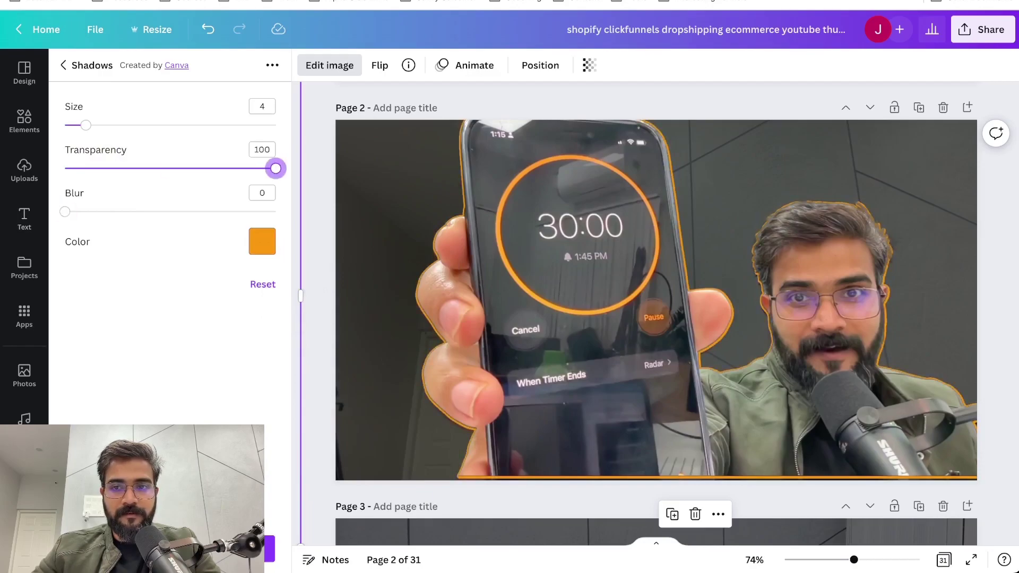
drag(86, 126, 112, 125)
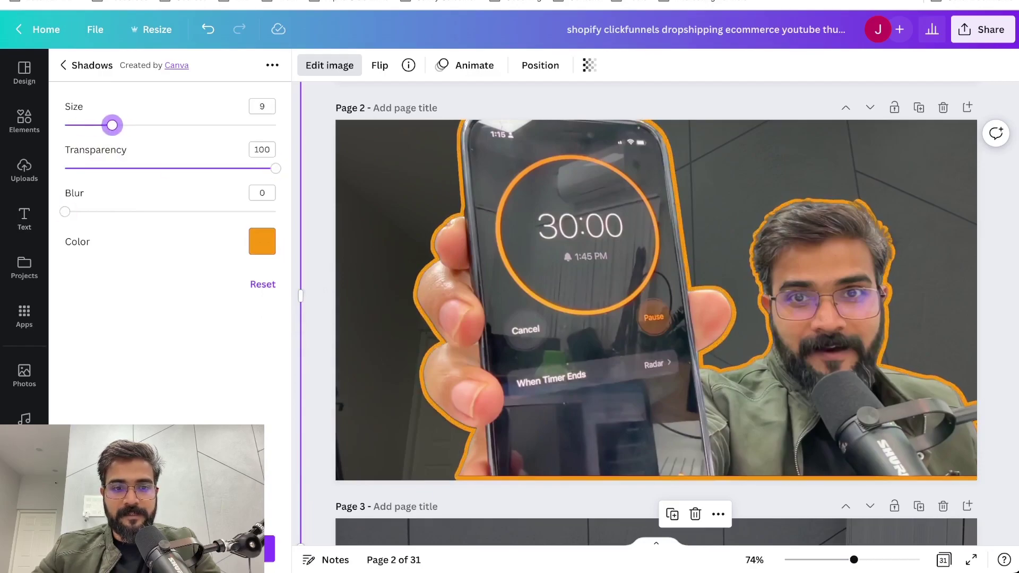
click(169, 549)
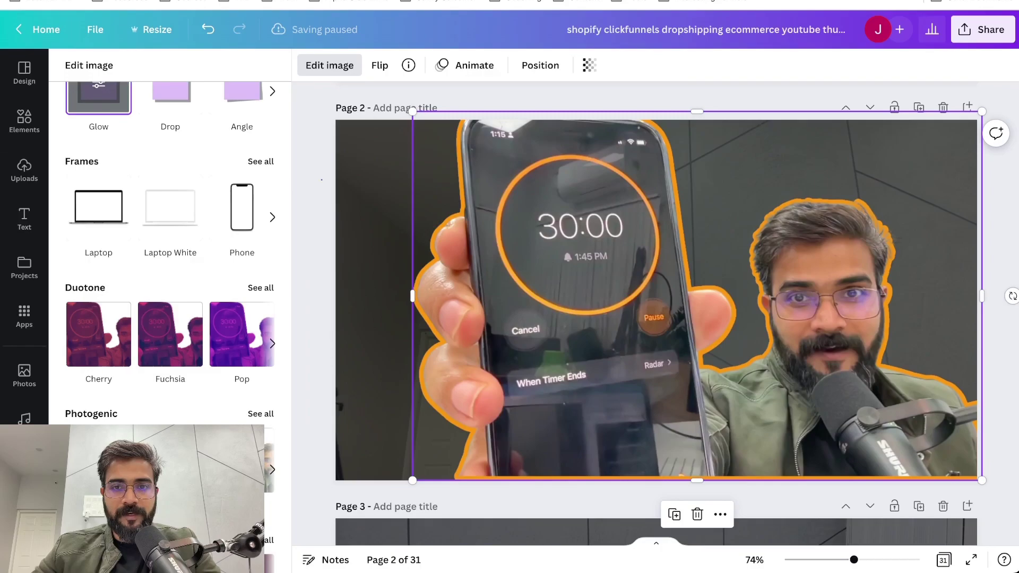
click(321, 180)
click(322, 180)
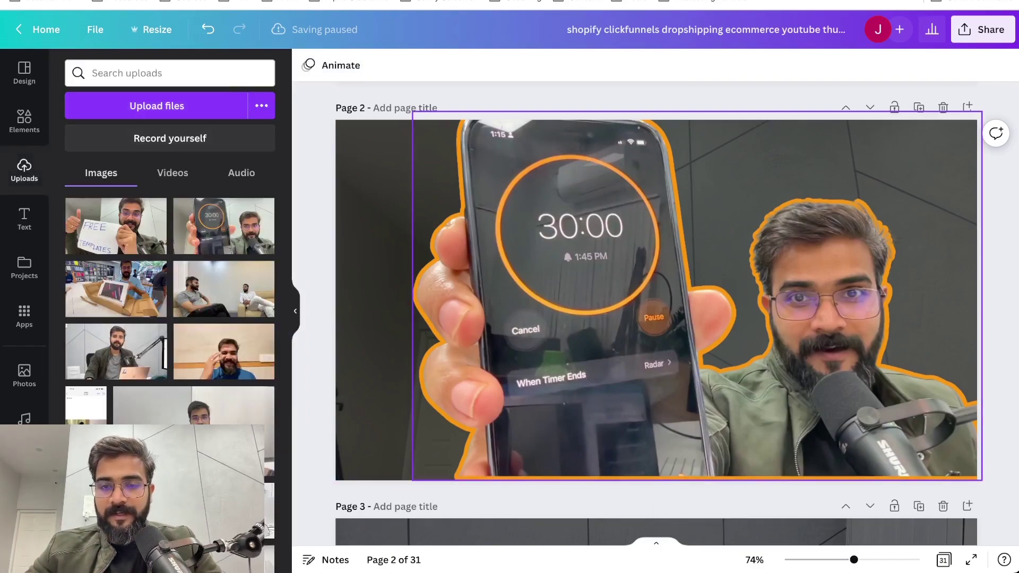
scroll(656, 298, down, 10)
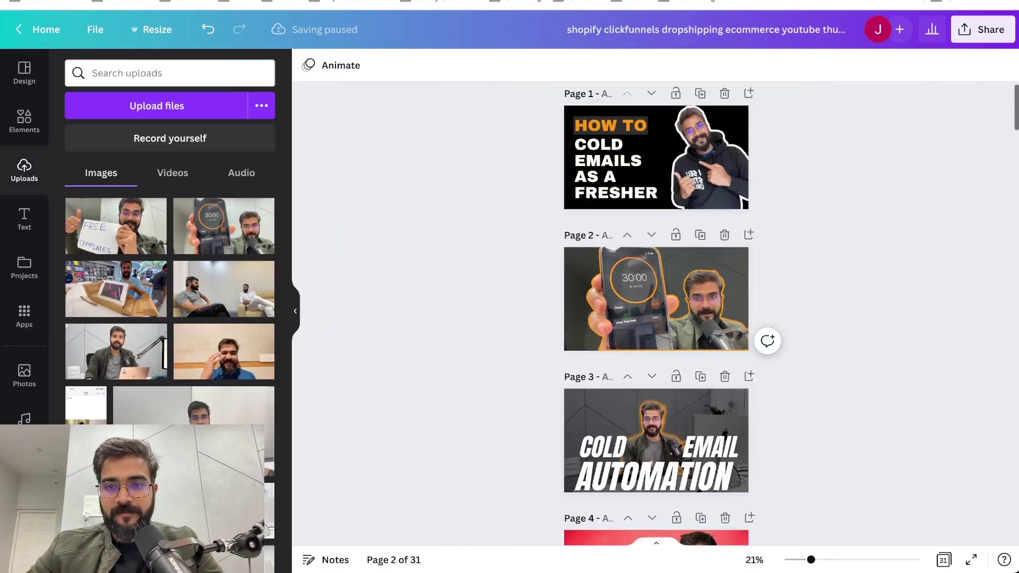
scroll(656, 301, down, 1)
scroll(656, 300, up, 9)
scroll(656, 301, down, 4)
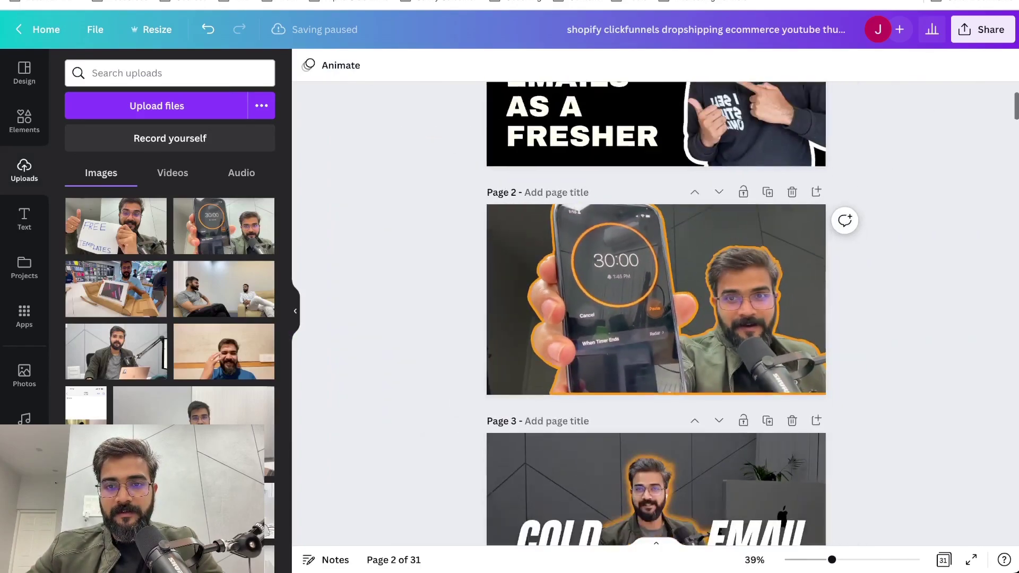
scroll(656, 297, down, 4)
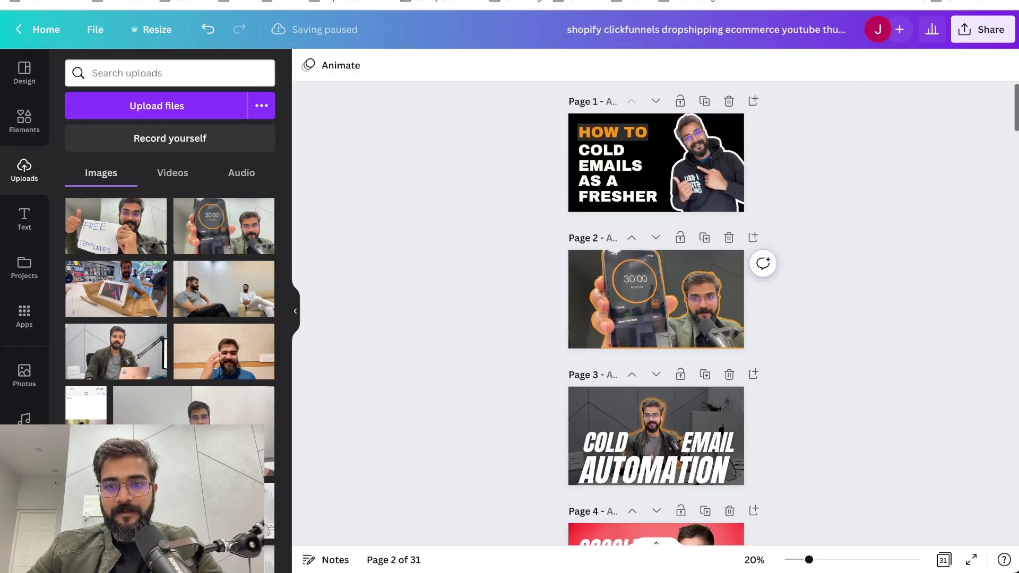
scroll(656, 297, up, 6)
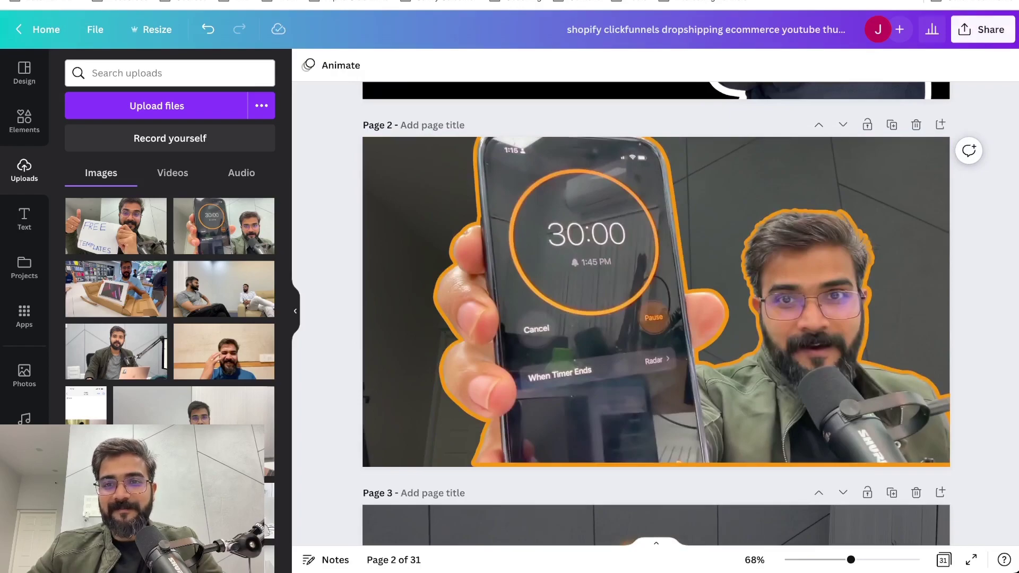
click(982, 29)
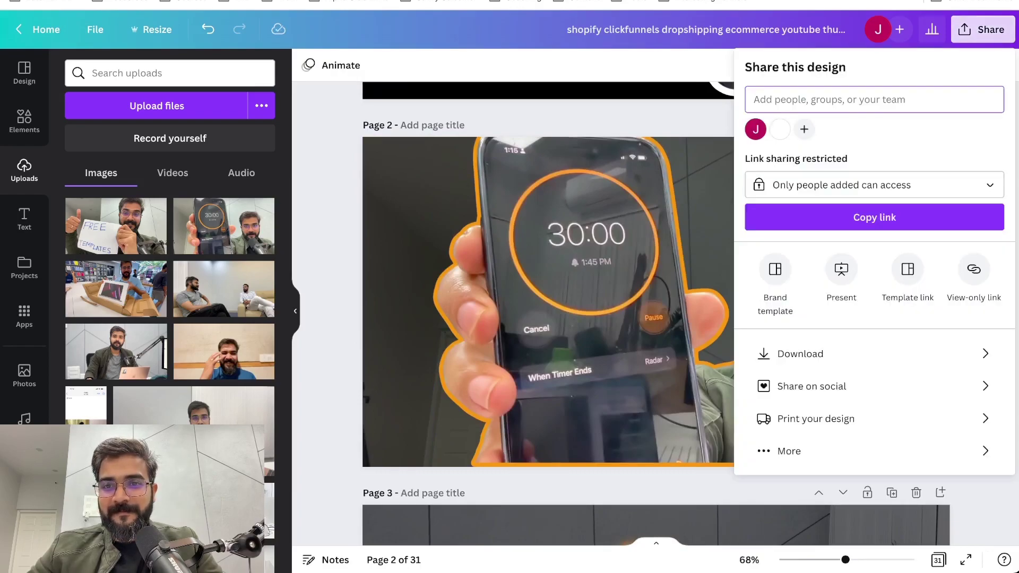
click(401, 276)
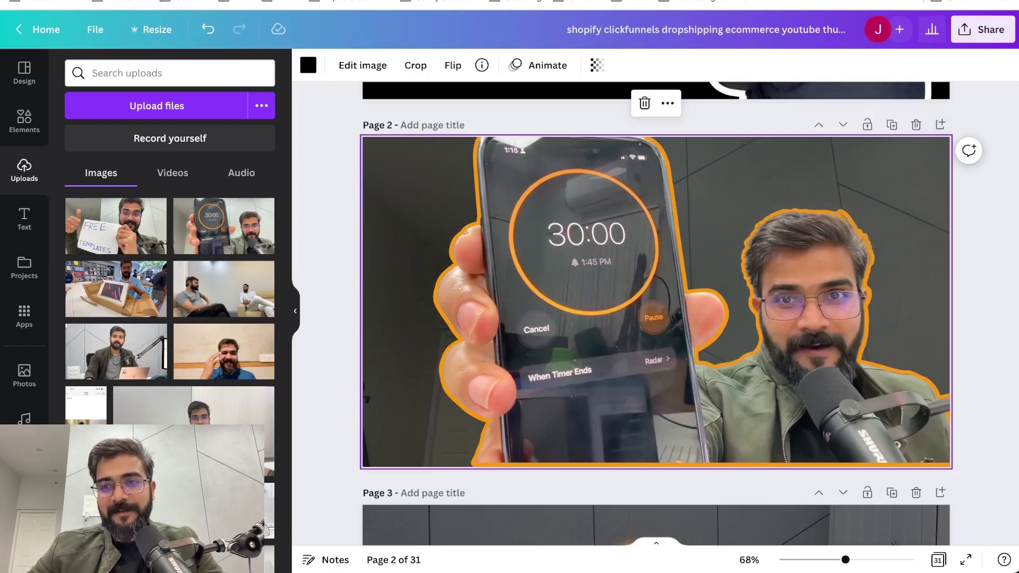
Add a blank page after page 2 and fill its background with the uploaded FREE TEMPLATES photo.
click(940, 125)
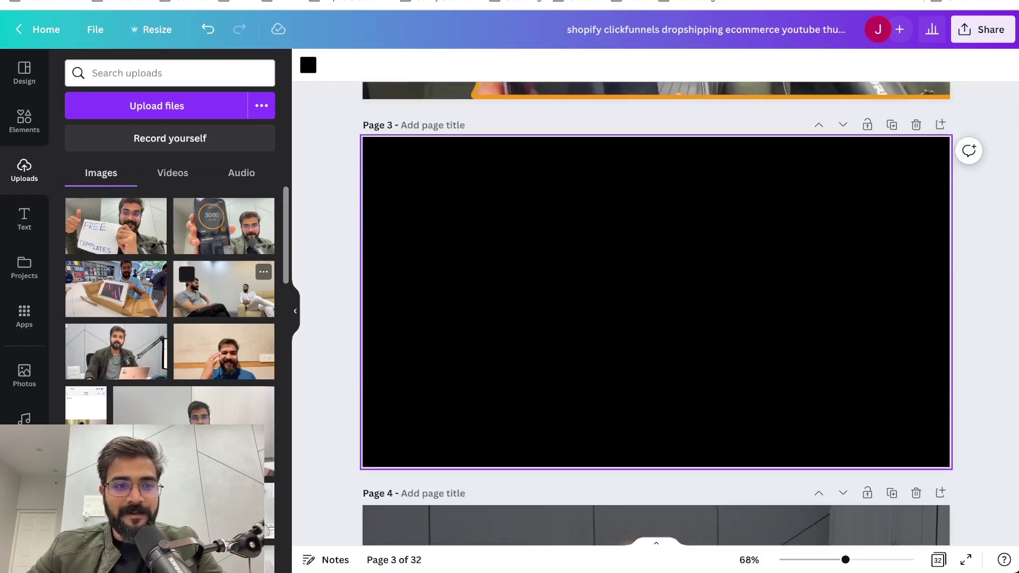
drag(116, 225, 530, 276)
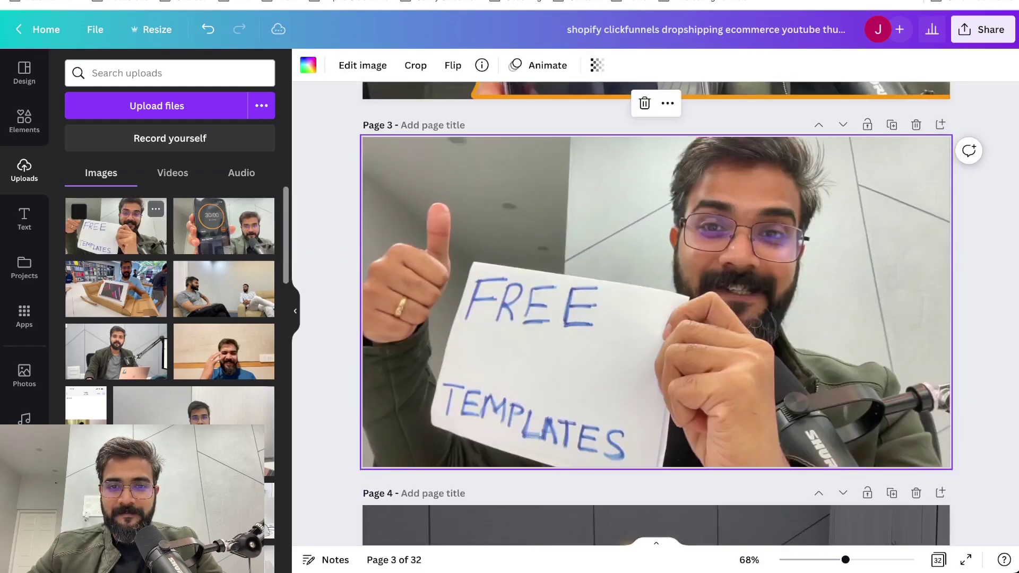
click(329, 252)
scroll(656, 252, down, 5)
scroll(656, 252, up, 5)
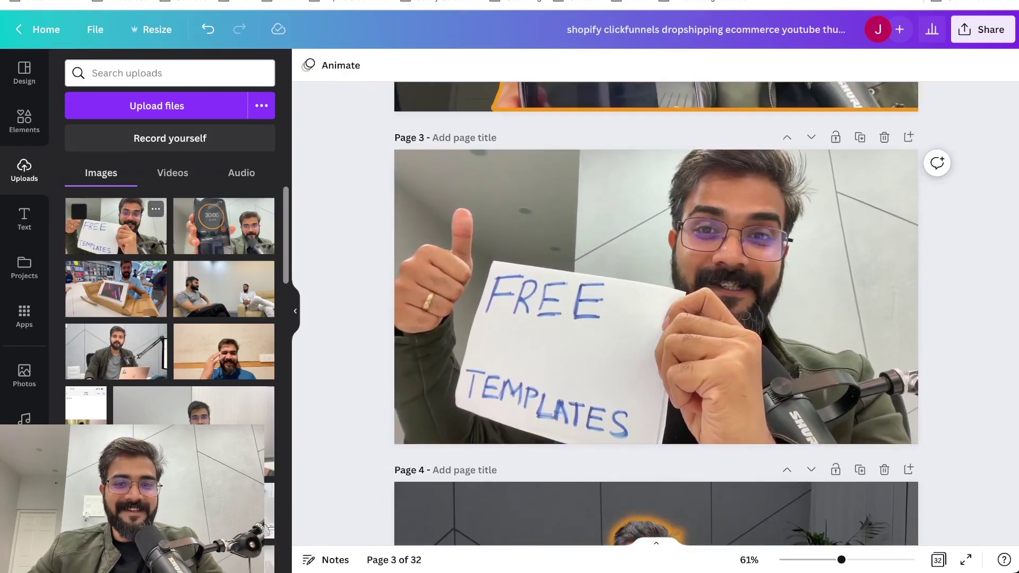
Add a second copy of the FREE TEMPLATES photo to page 3 and remove the copy's background.
click(116, 226)
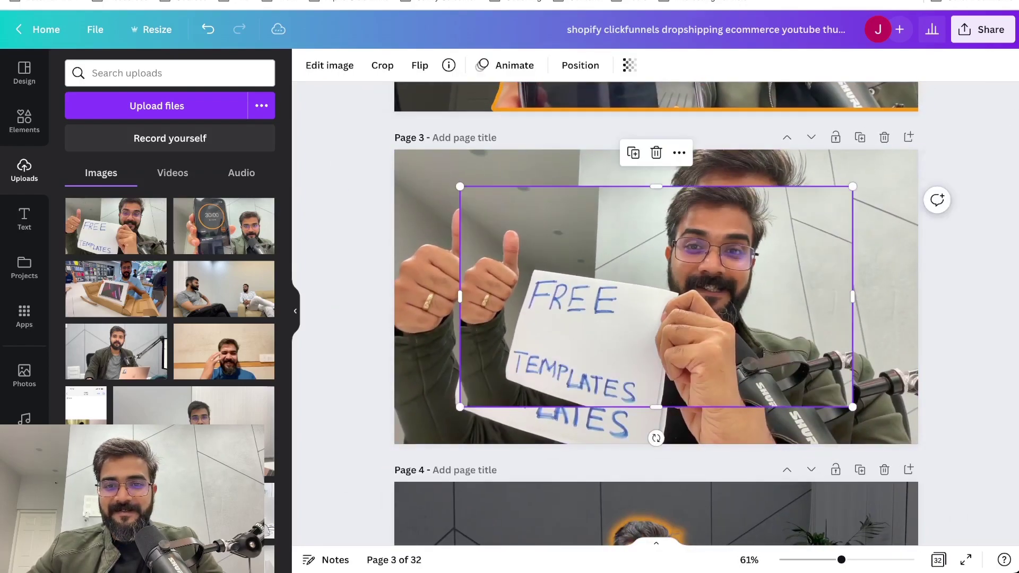
click(330, 65)
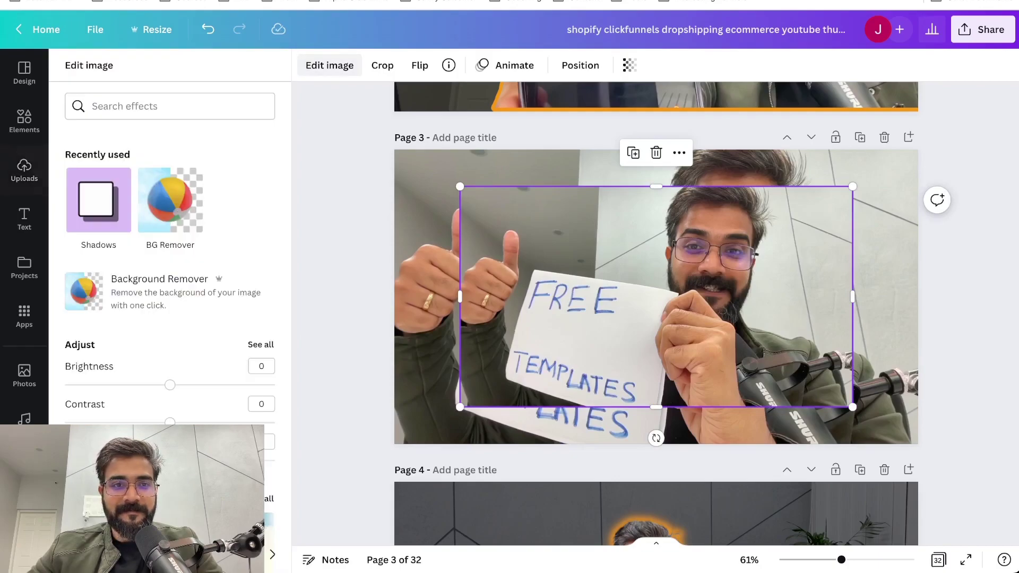
click(170, 201)
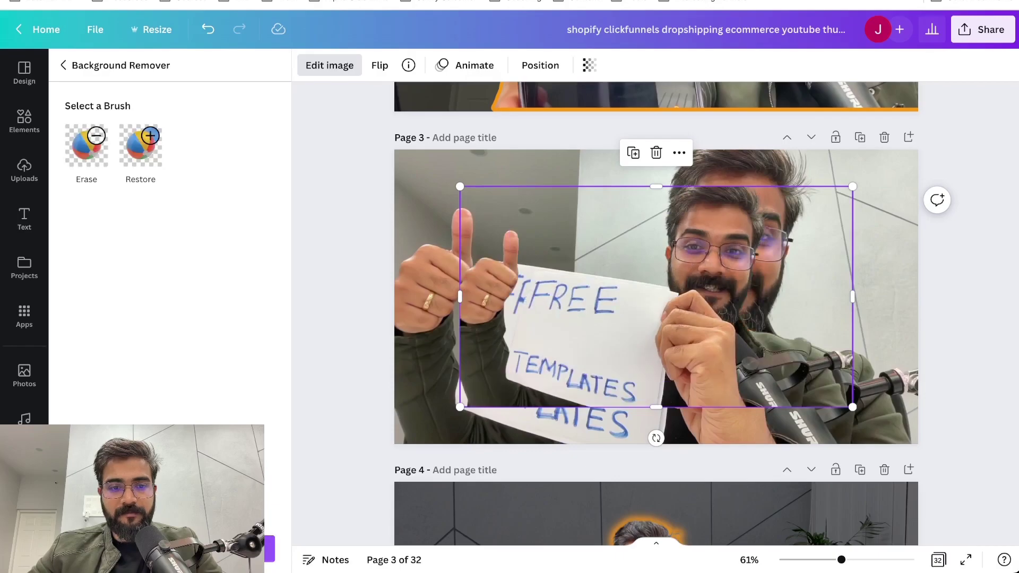
click(223, 549)
click(341, 343)
Set the page 3 background photo's transparency to 31.
click(429, 202)
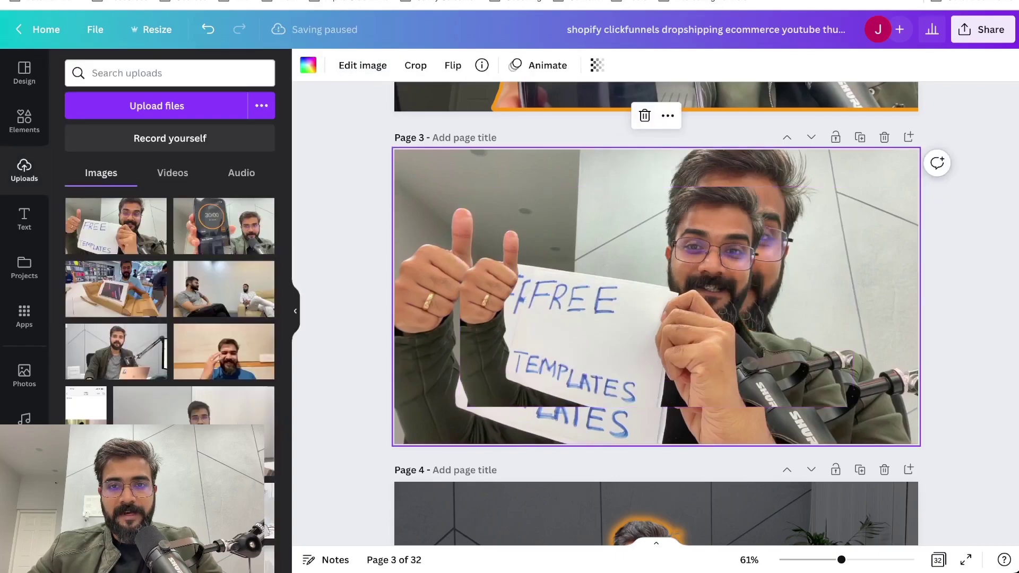
click(597, 66)
drag(597, 119, 507, 119)
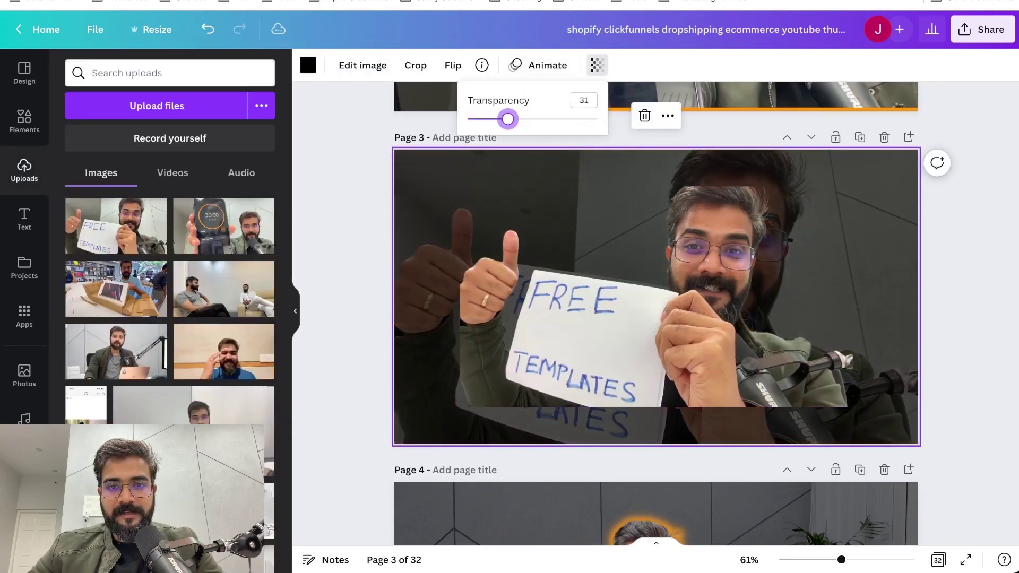
Trim the cutout's left edge, then move and enlarge it to cover the matching figure in the faded background photo.
click(583, 313)
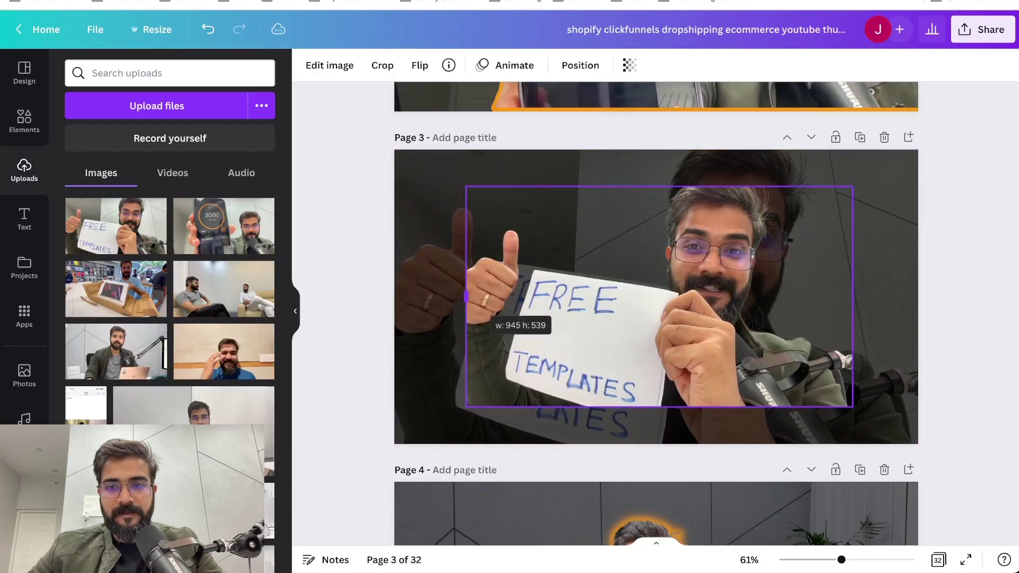
drag(478, 308, 549, 345)
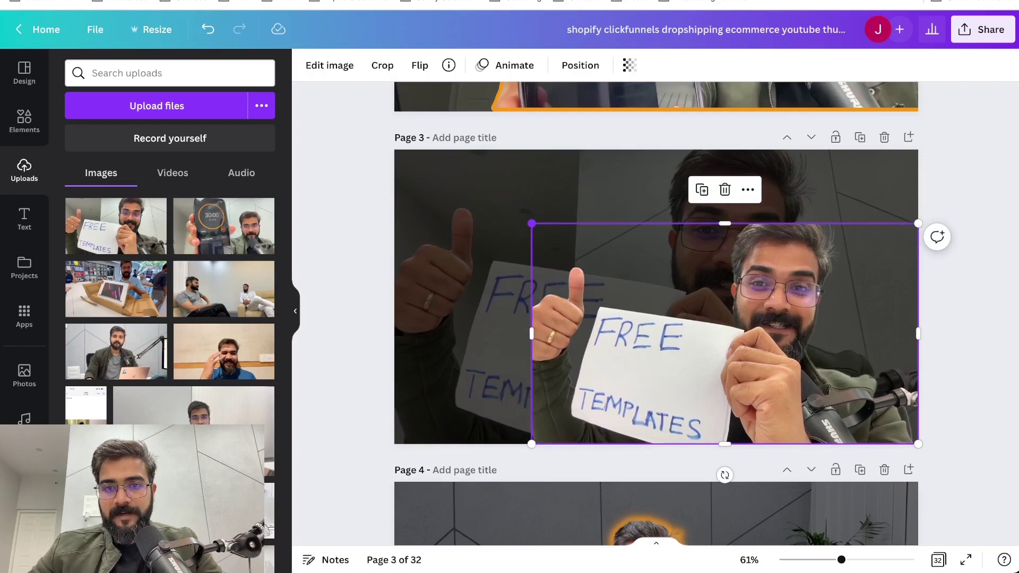
drag(531, 224, 399, 148)
click(357, 175)
Add a Glow shadow to the page 3 cutout and set its color to orange.
click(477, 239)
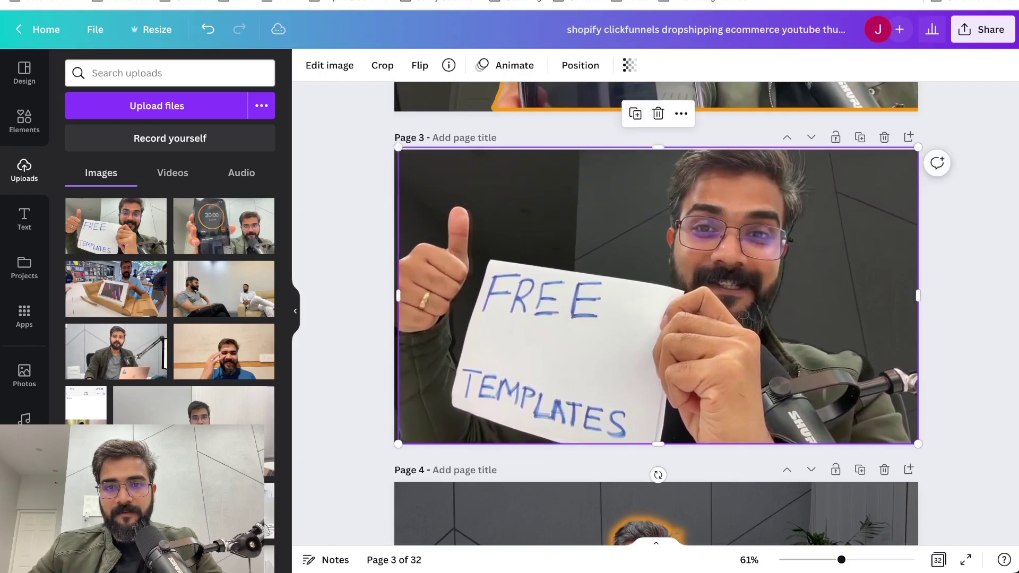
click(330, 65)
click(170, 196)
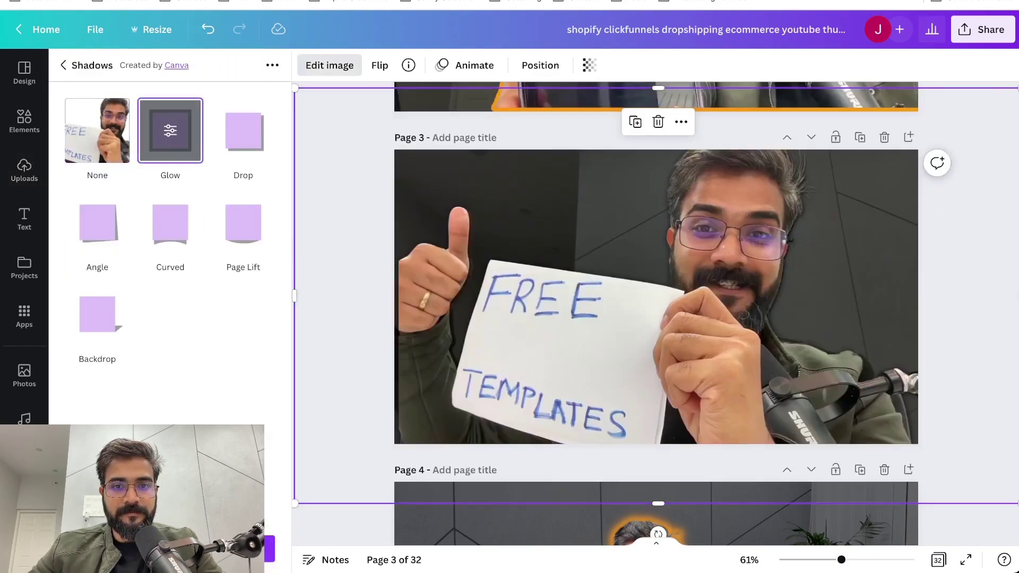
click(171, 130)
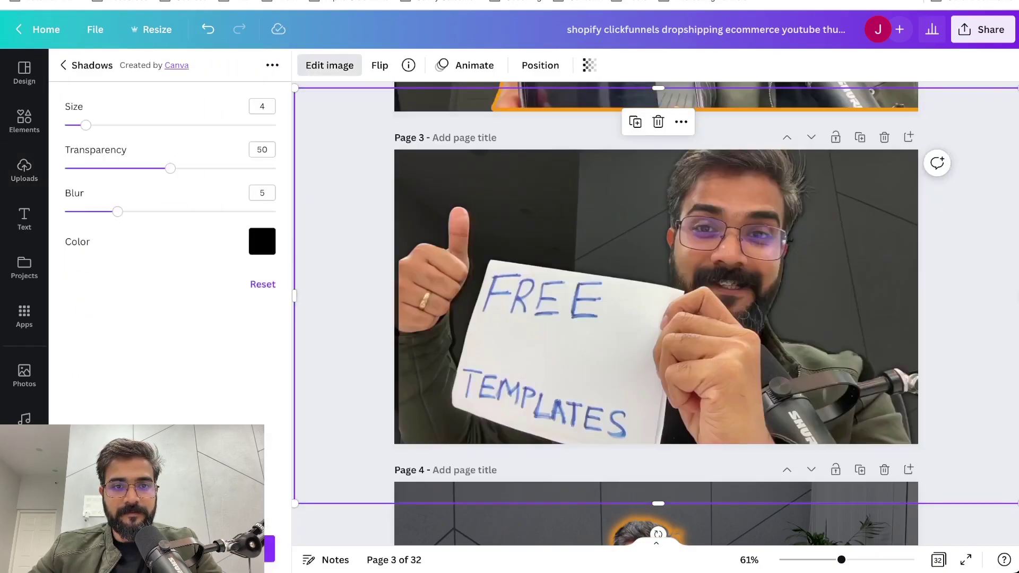
click(262, 241)
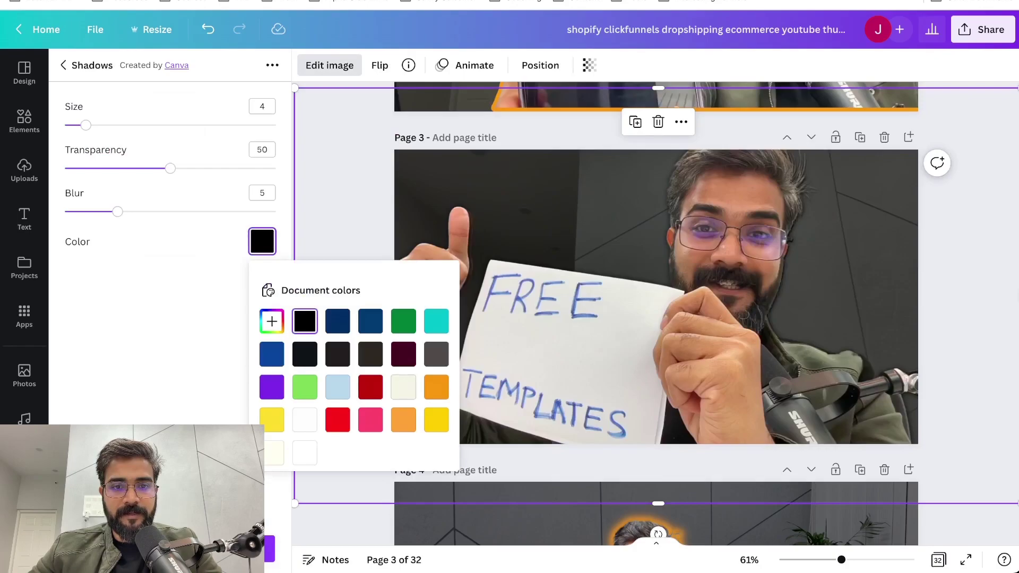
click(436, 388)
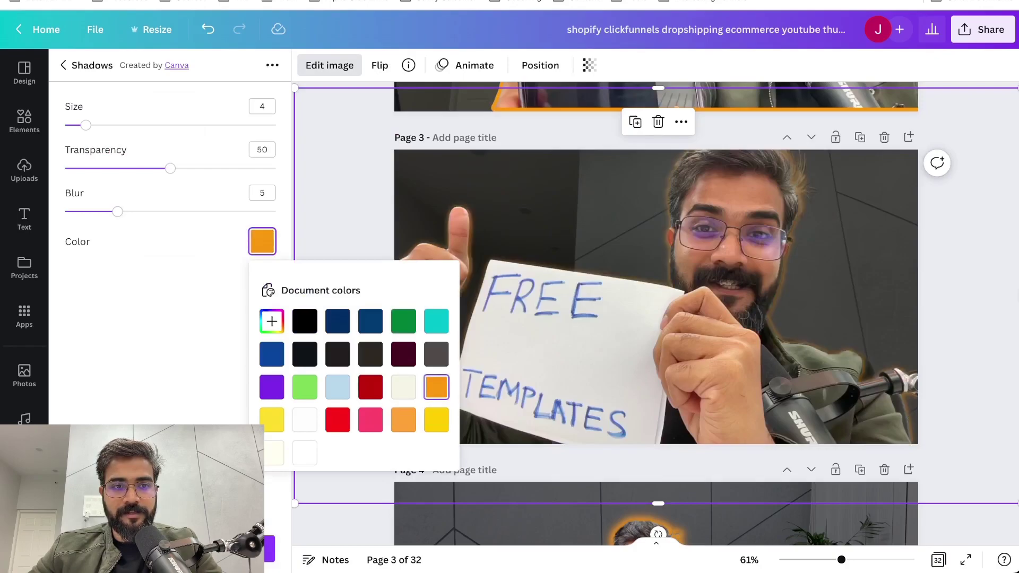
Set the page 3 cutout's glow to blur 0, transparency 100 and size 10, then apply it and deselect the cutout.
drag(117, 212, 65, 212)
drag(172, 169, 276, 169)
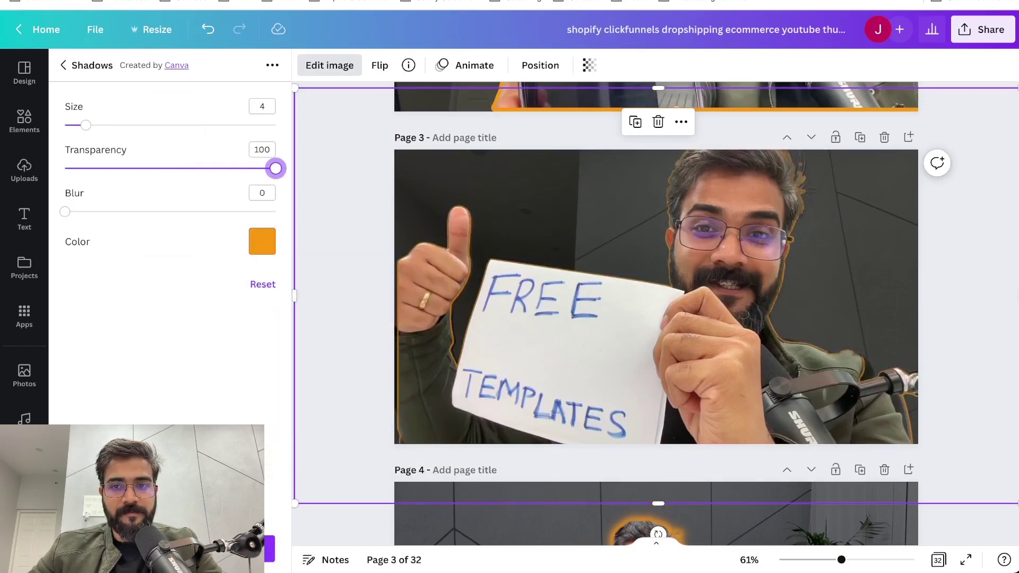
drag(85, 125, 117, 125)
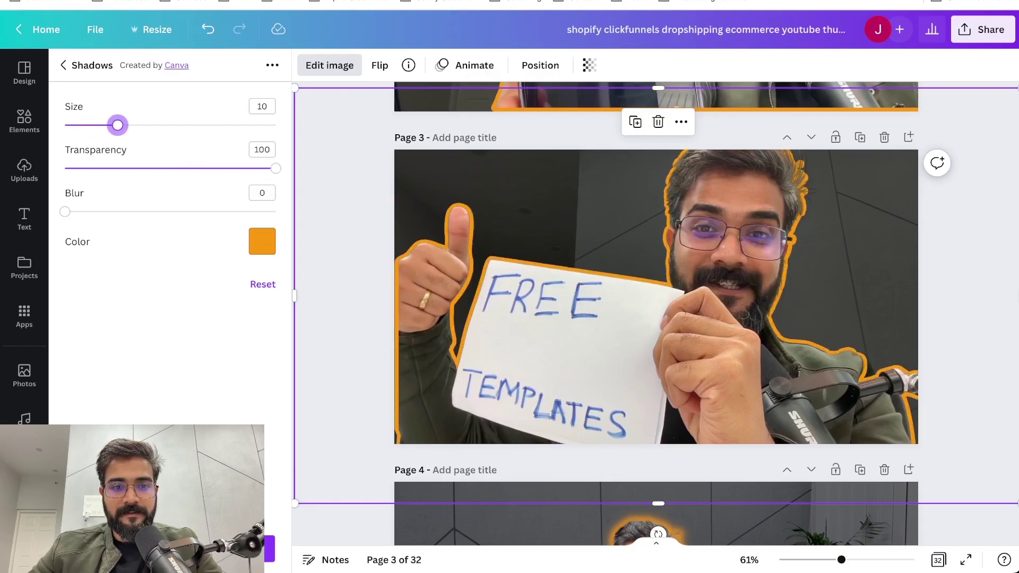
click(170, 549)
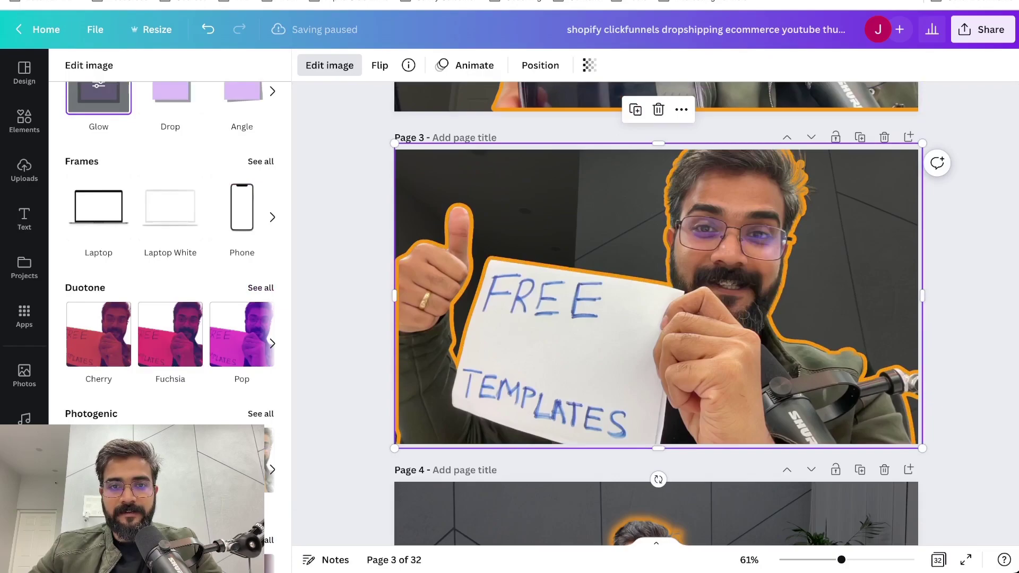
click(24, 170)
key(Escape)
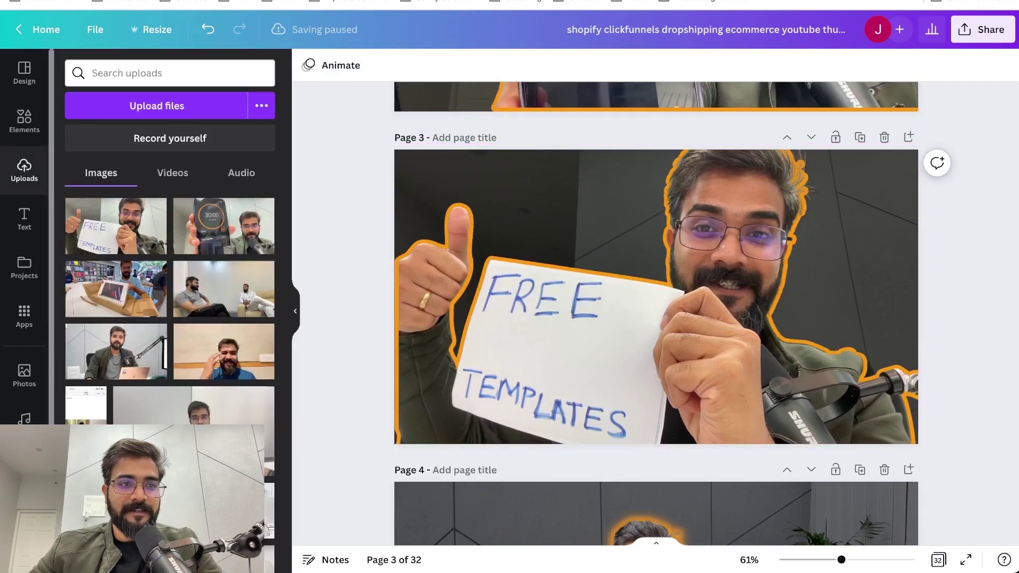
Search the elements for "linkedin" and add the blue square LinkedIn logo to page 3.
click(24, 122)
click(160, 73)
text(linkedin)
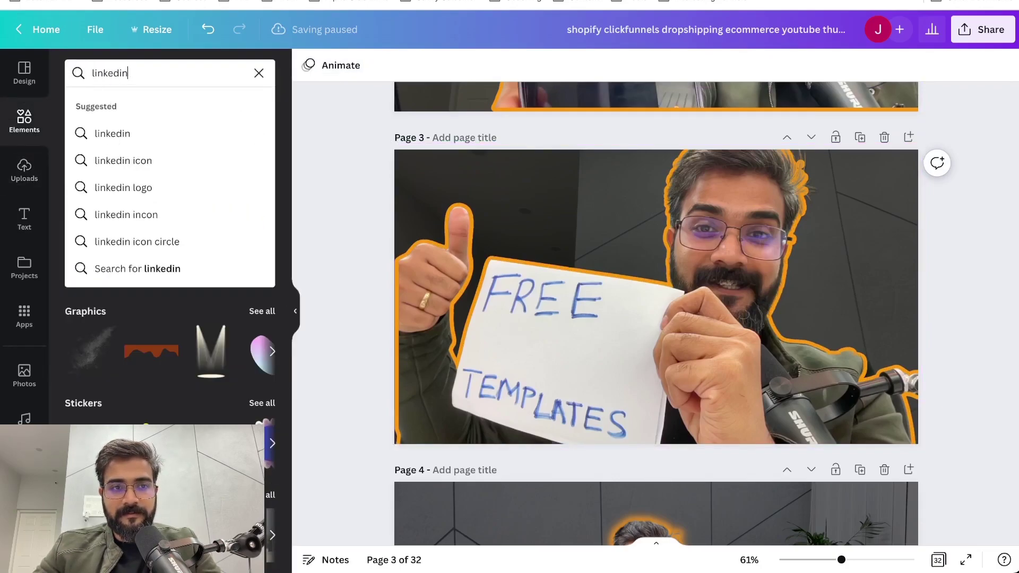
key(Return)
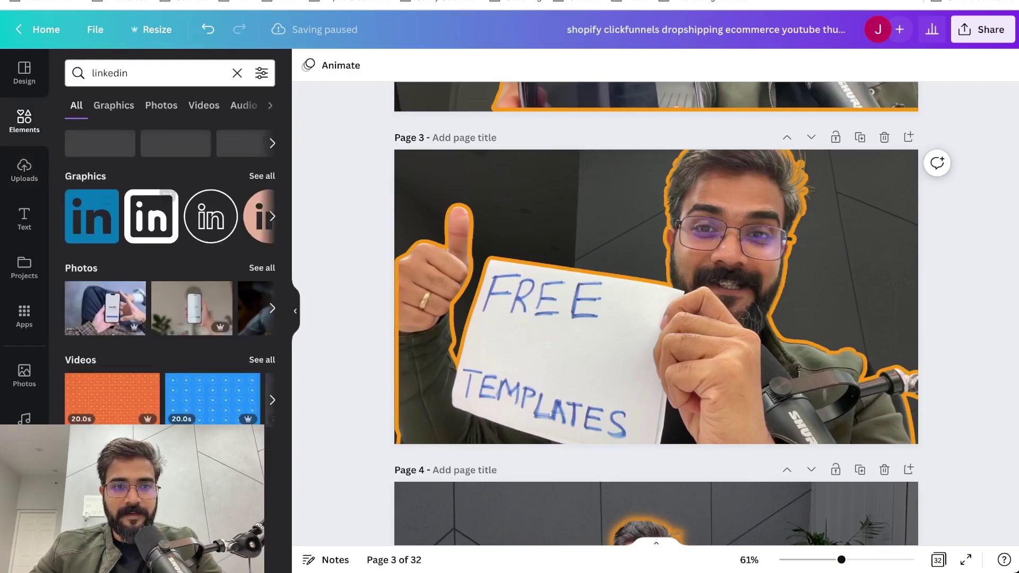
click(91, 218)
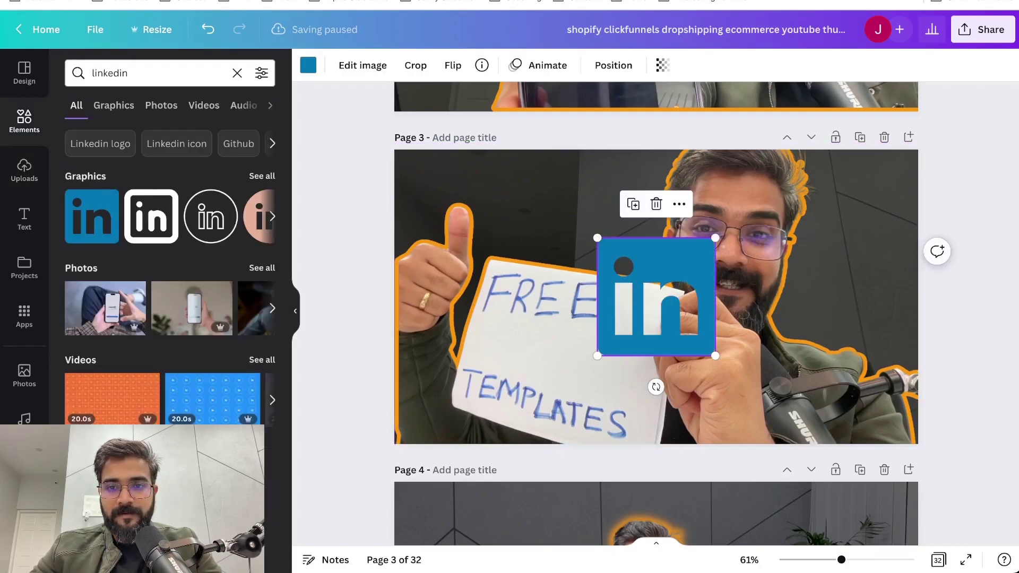
Shrink and tilt the square LinkedIn logo, placing it on the paper between the words FREE and TEMPLATES.
drag(657, 297, 619, 328)
mouse_move(618, 417)
mouse_down()
mouse_move(585, 411)
mouse_move(600, 415)
mouse_up()
drag(663, 397, 636, 352)
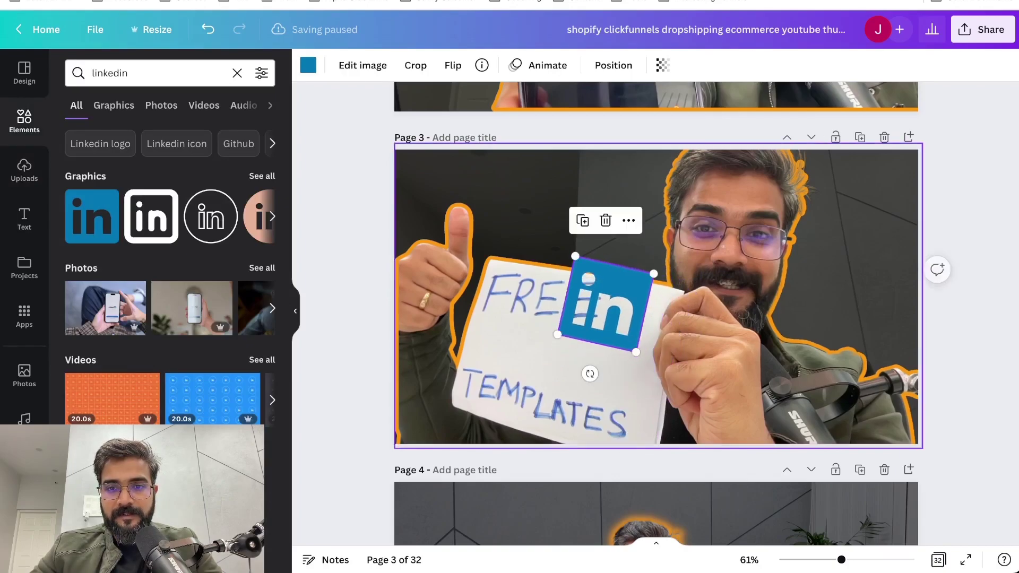
drag(606, 304, 573, 345)
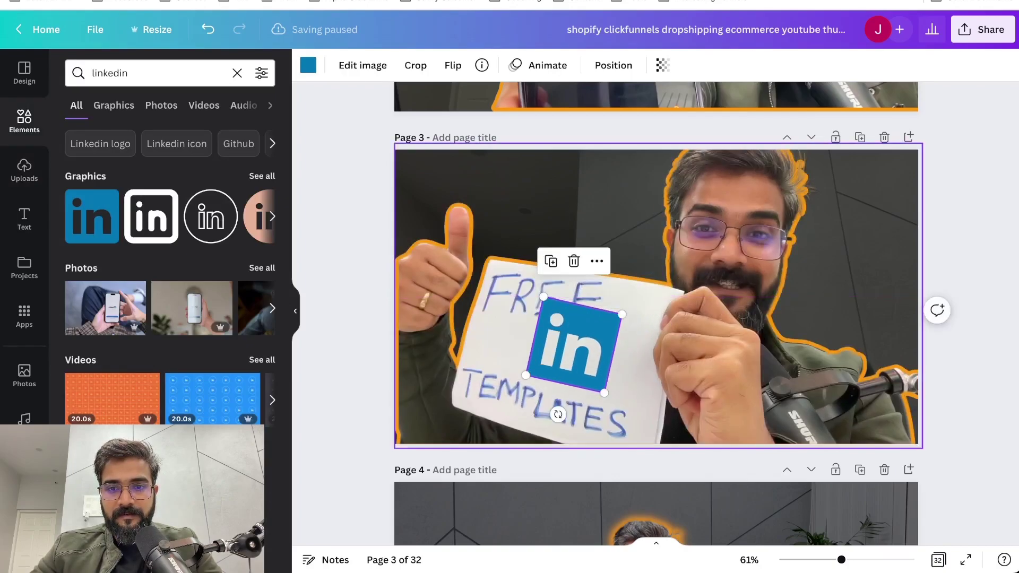
drag(604, 393, 590, 371)
drag(567, 334, 573, 364)
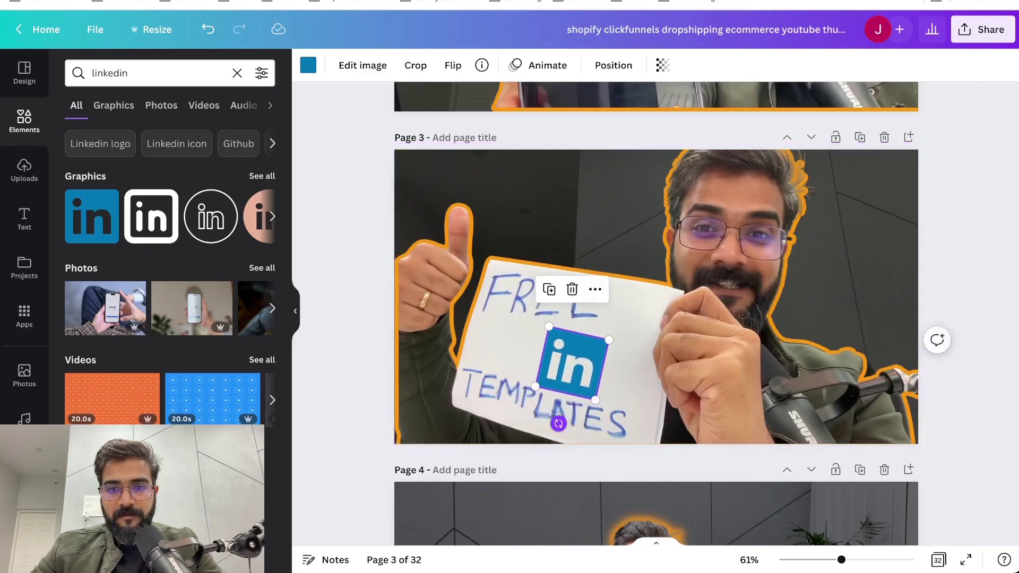
drag(558, 423, 565, 424)
drag(572, 363, 572, 357)
Add the round LinkedIn graphic to page 3 and recolor it with the same blue as the square logo.
click(272, 217)
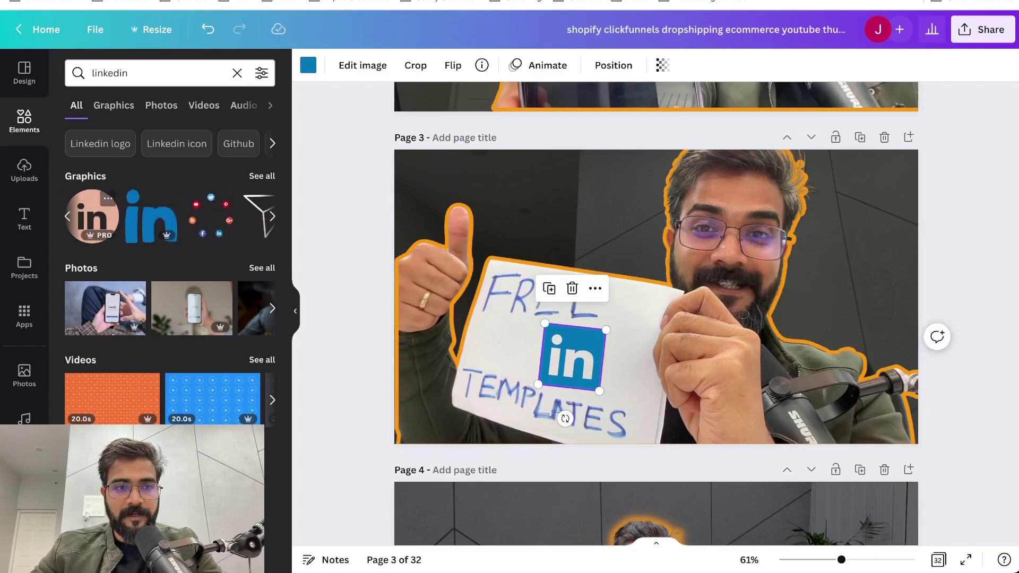
click(93, 216)
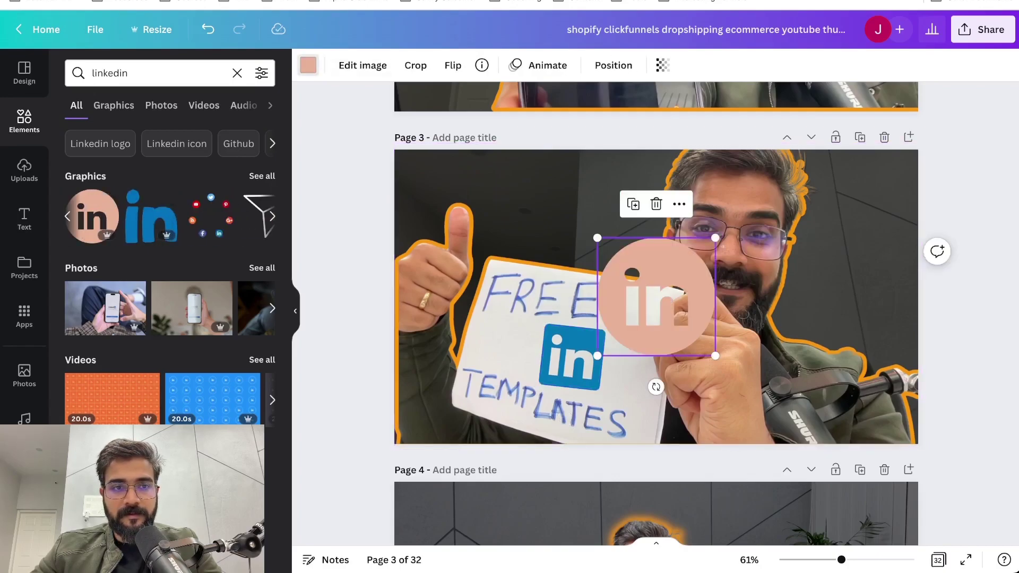
click(308, 65)
click(115, 183)
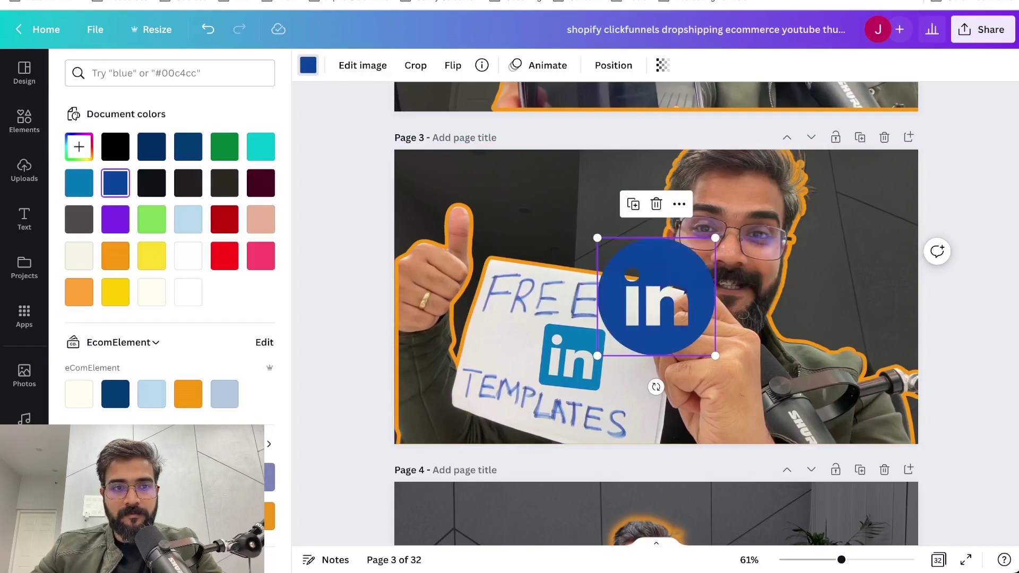
click(79, 183)
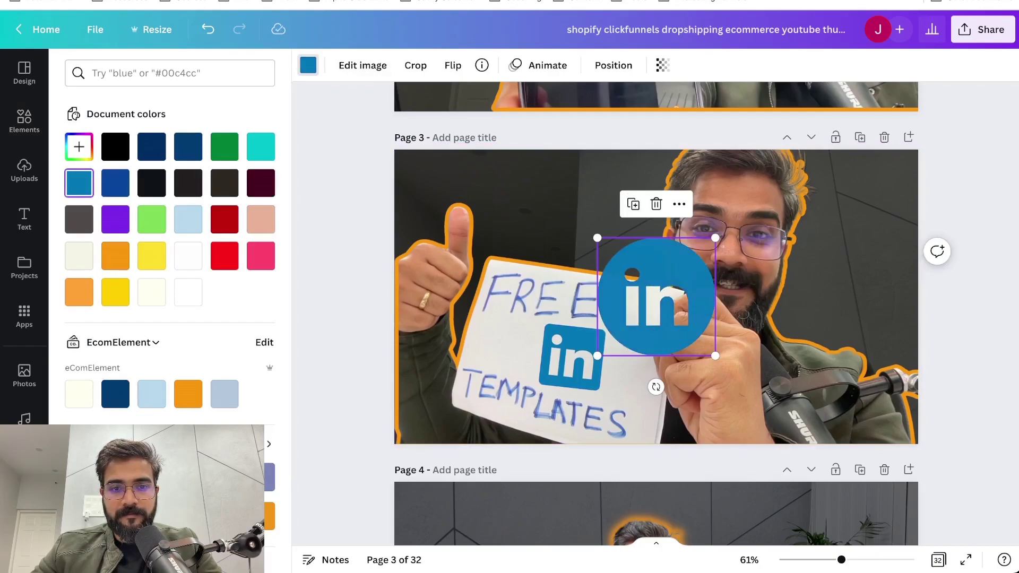
Delete the tilted square LinkedIn logo from the paper on page 3, keeping the round one.
click(656, 305)
click(573, 357)
key(Delete)
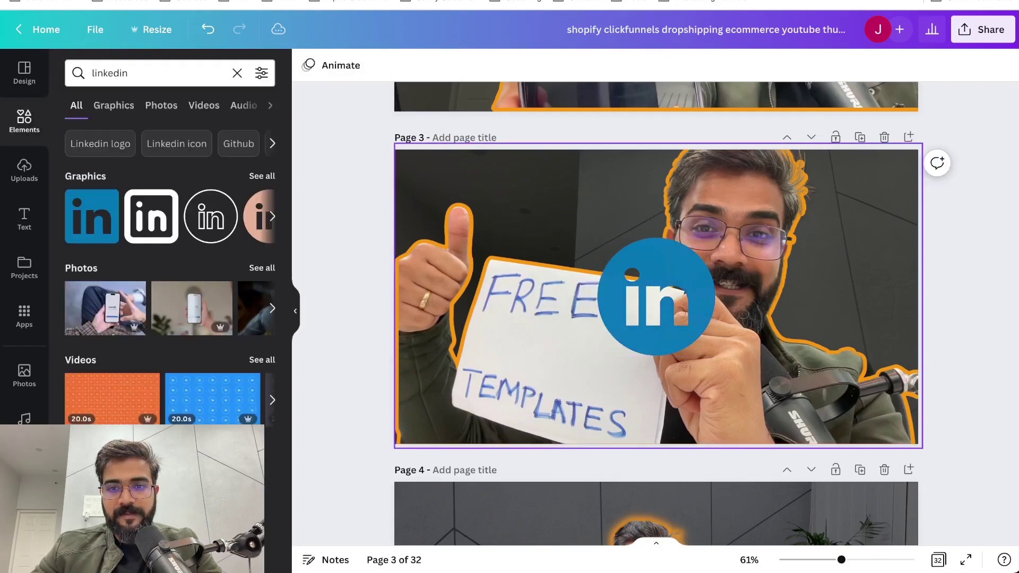
Shrink the round LinkedIn logo, place it on the paper between the words FREE and TEMPLATES, and deselect it.
drag(640, 313, 584, 360)
drag(659, 403, 635, 378)
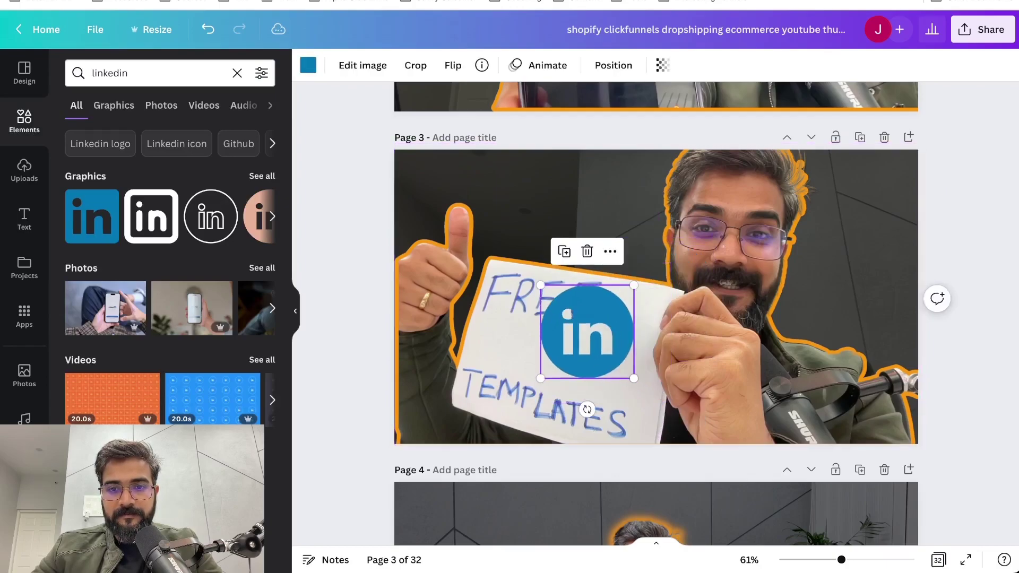
drag(588, 331, 587, 356)
click(706, 356)
click(586, 355)
drag(634, 403, 608, 376)
drag(574, 343, 579, 357)
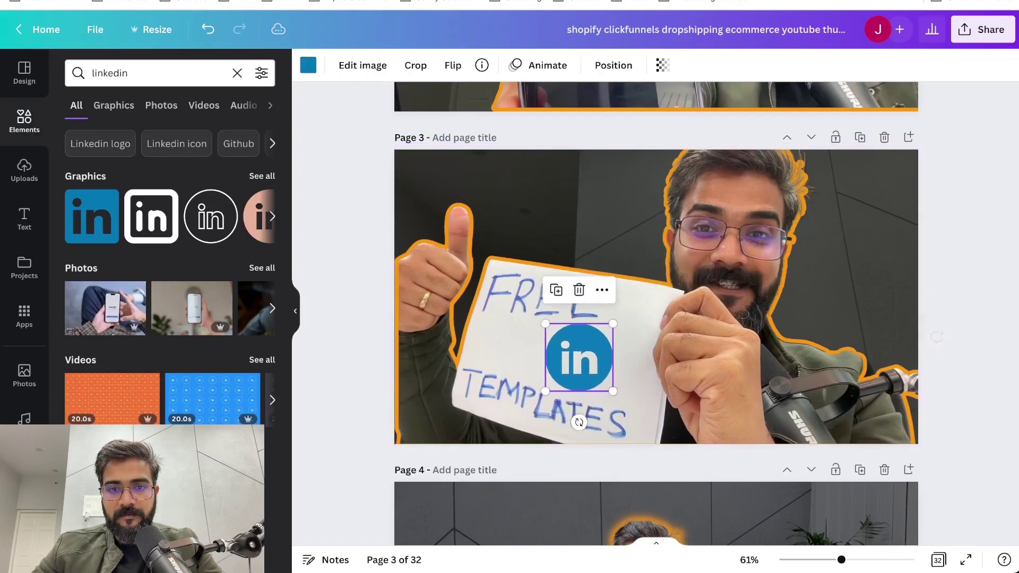
click(344, 355)
Check page 3 at thumbnail size beside the other pages and rename the design as Linkedin Content.
scroll(656, 313, down, 10)
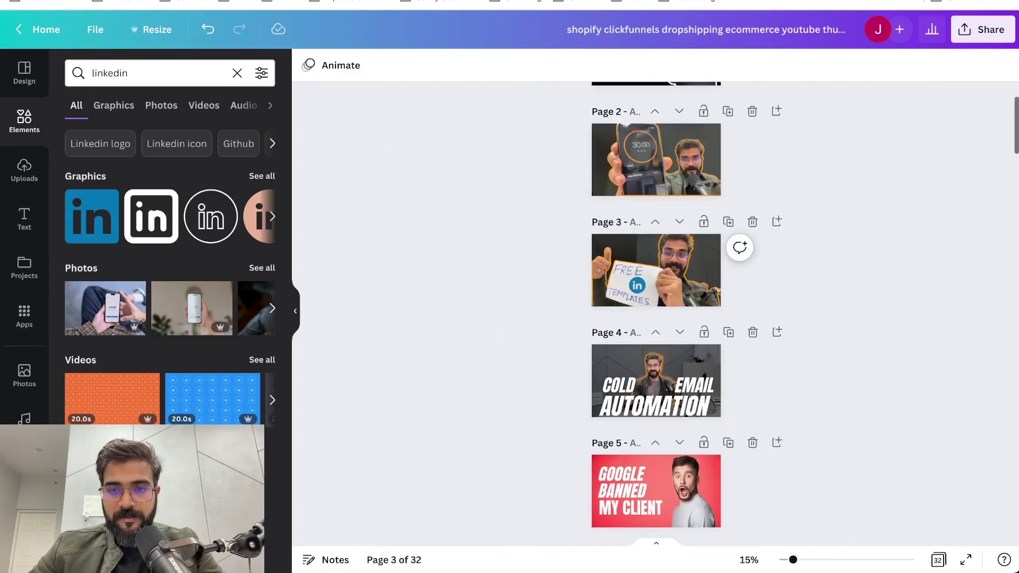
scroll(656, 313, up, 4)
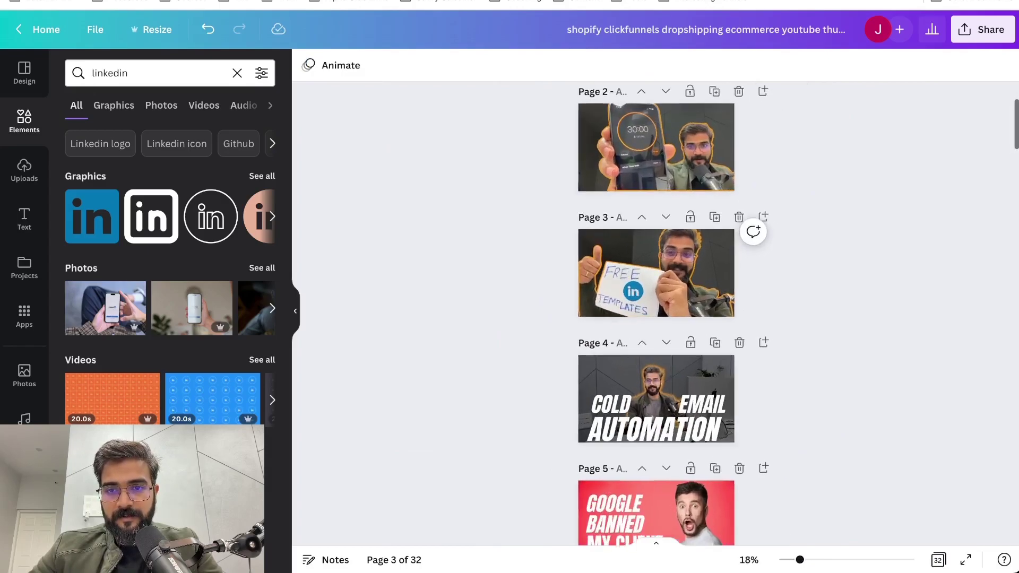
scroll(656, 259, up, 5)
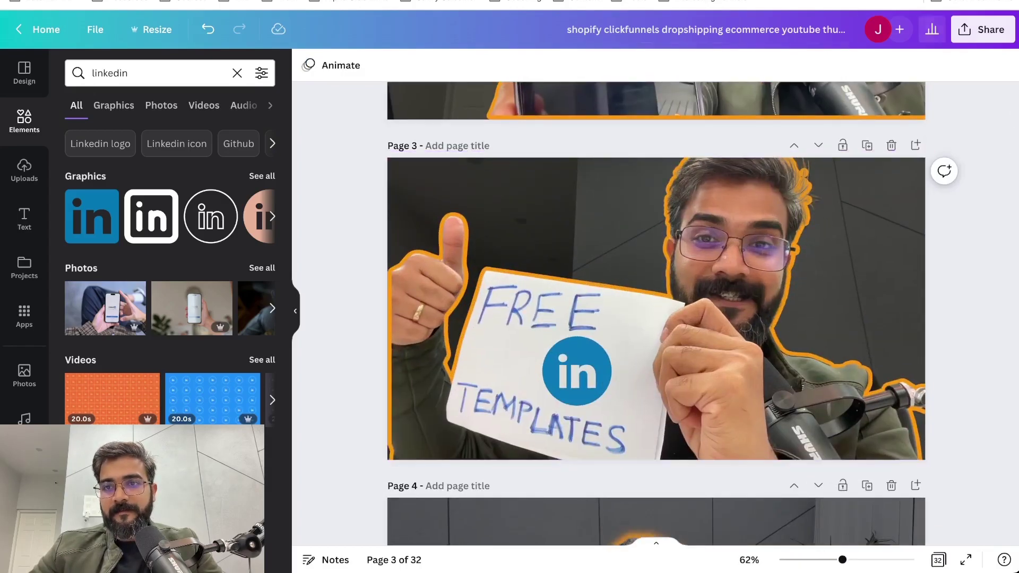
triple_click(707, 30)
text(Linkedin Content)
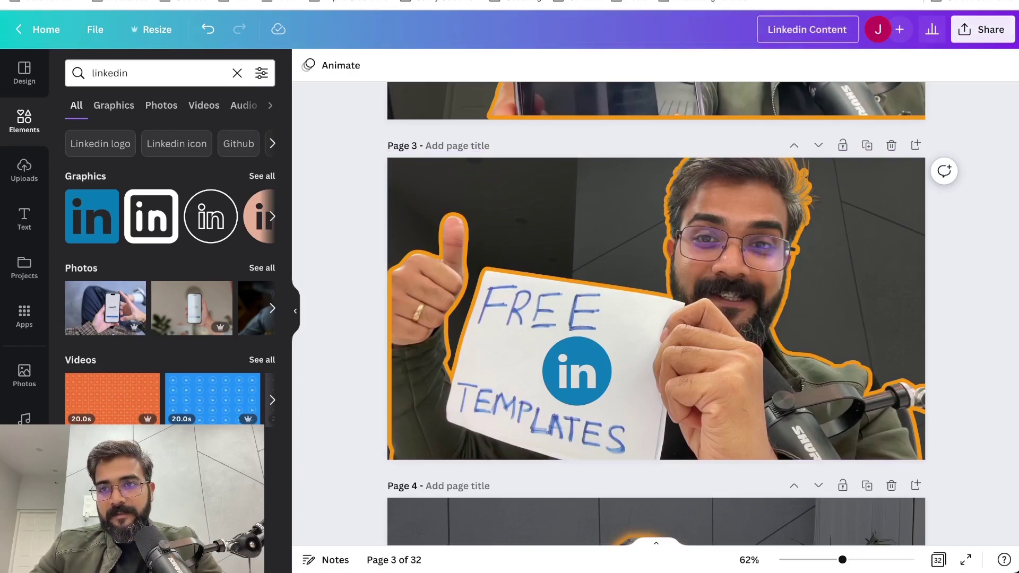
Confirm the page selection and download the design as PNG at size 1 (1,280 × 720 px).
click(982, 30)
click(873, 353)
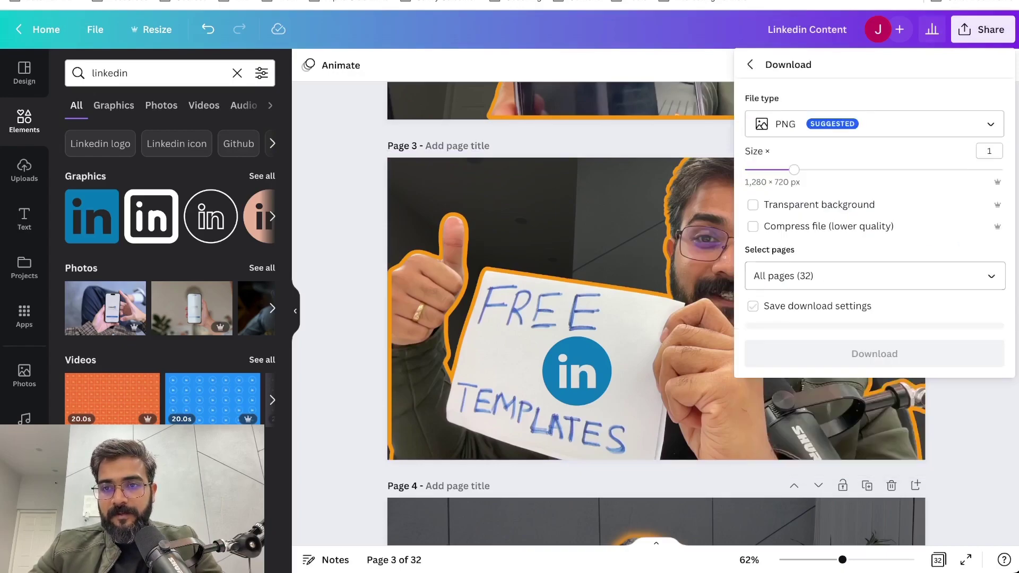
click(875, 276)
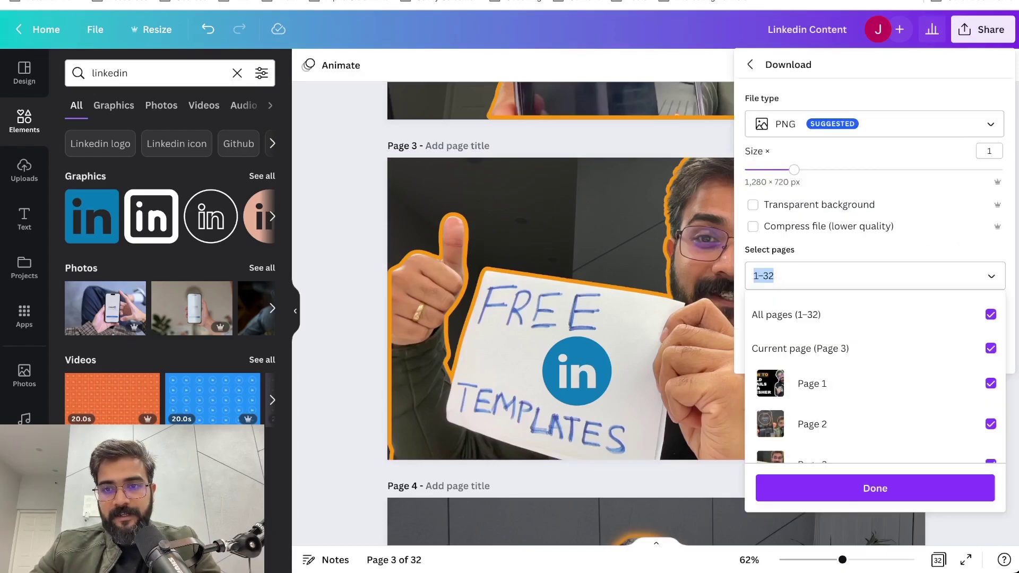
click(876, 488)
click(874, 350)
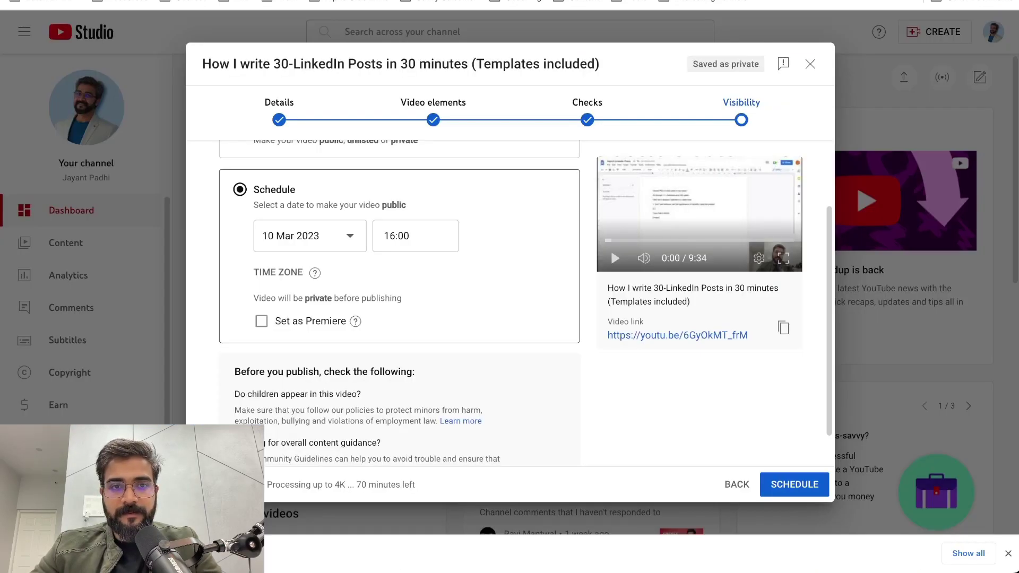
Switch to YouTube Studio and return to the Thumbnail section in the Details of the LinkedIn posts video.
click(279, 106)
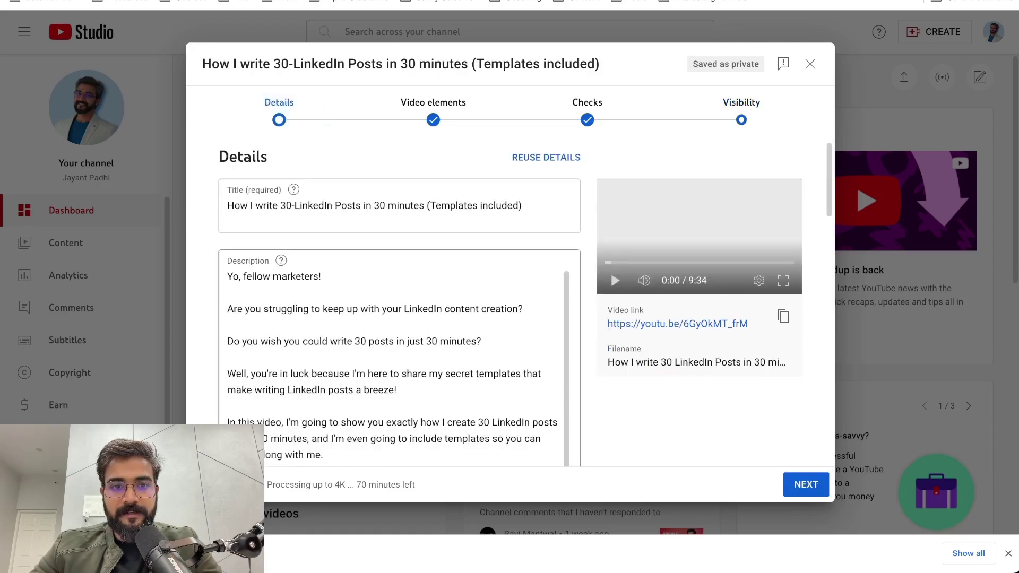
scroll(399, 361, down, 5)
scroll(399, 319, down, 5)
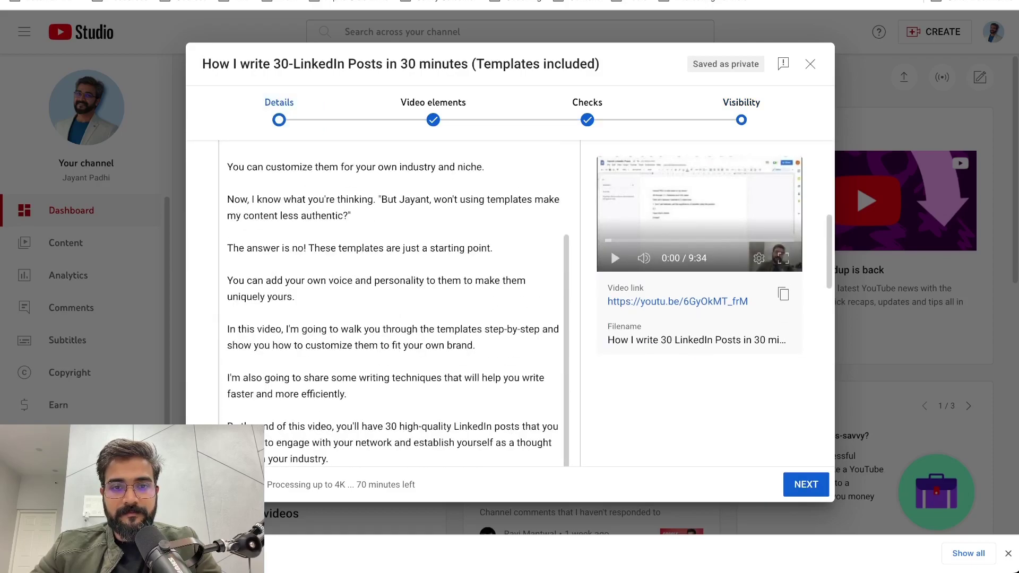
scroll(400, 308, down, 5)
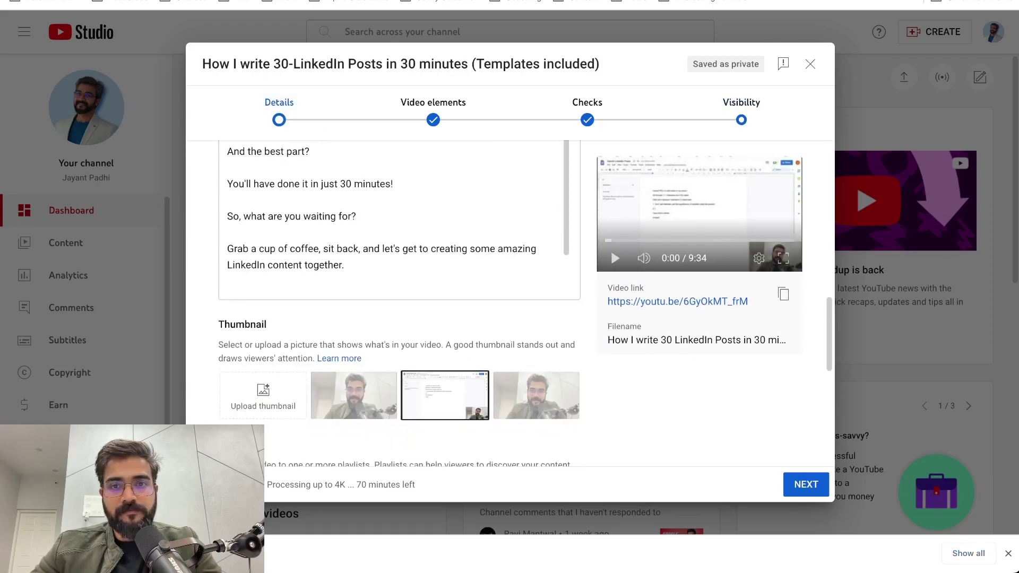